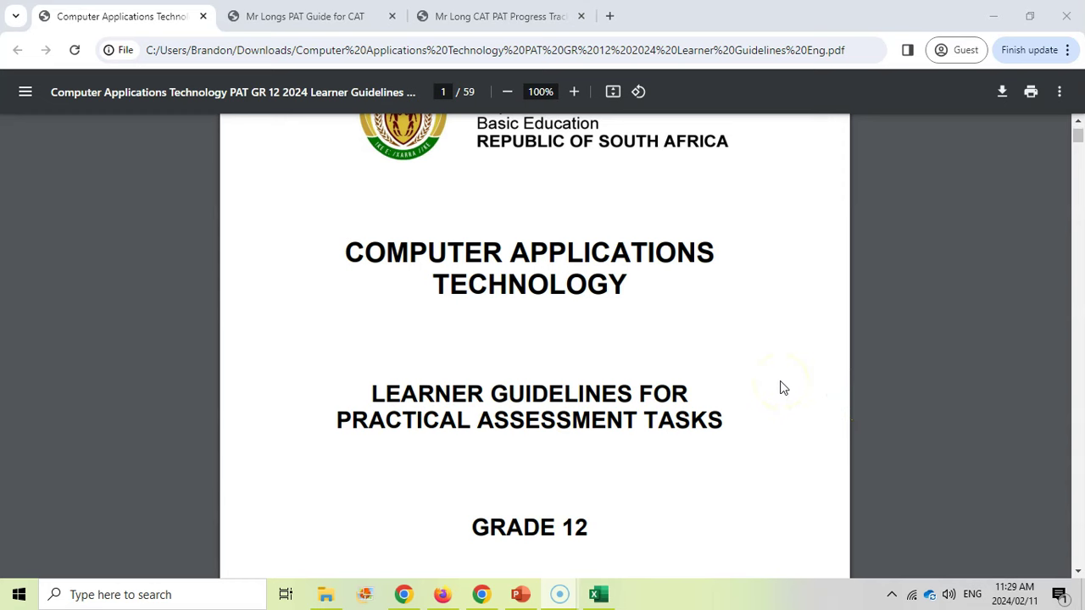
Step: Scroll the Learner Guidelines PDF from the cover down to page 6, '3. The topic'
scroll(783, 388, "down", 1)
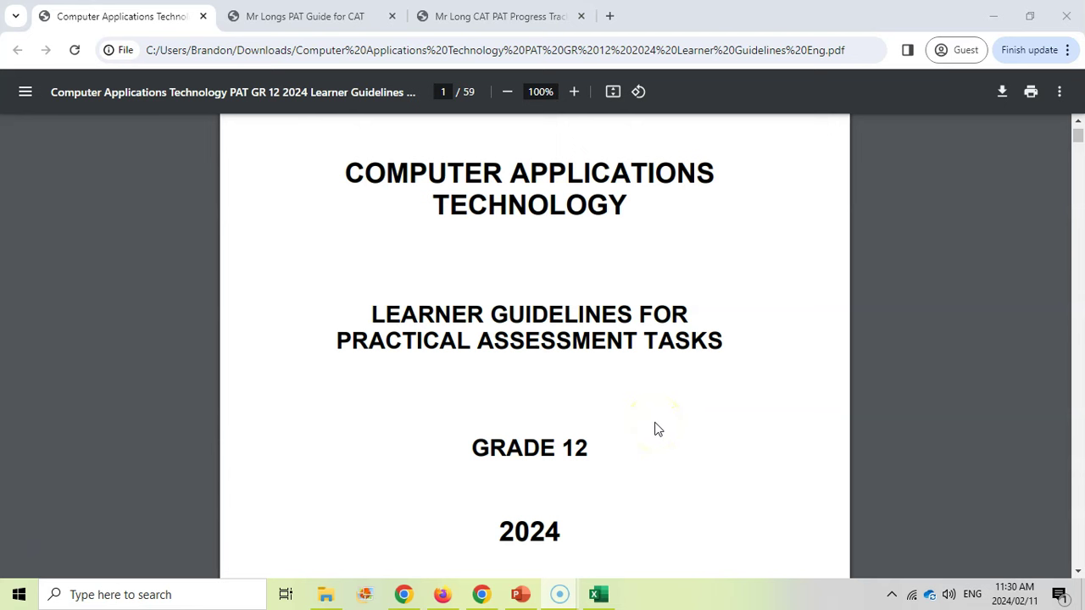
scroll(654, 429, "down", 20)
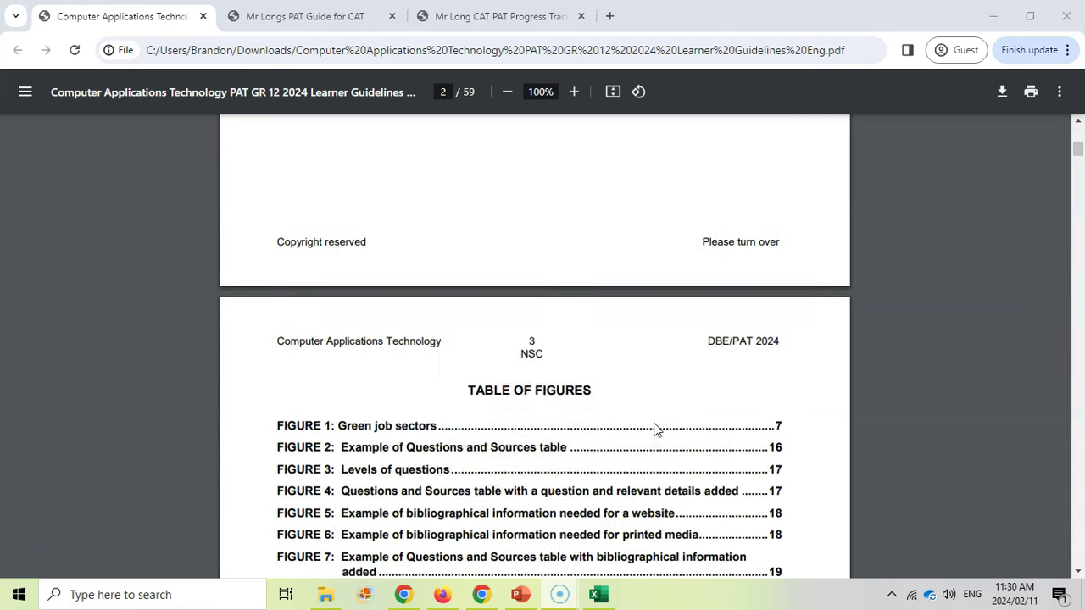
scroll(654, 429, "down", 4)
scroll(654, 429, "down", 10)
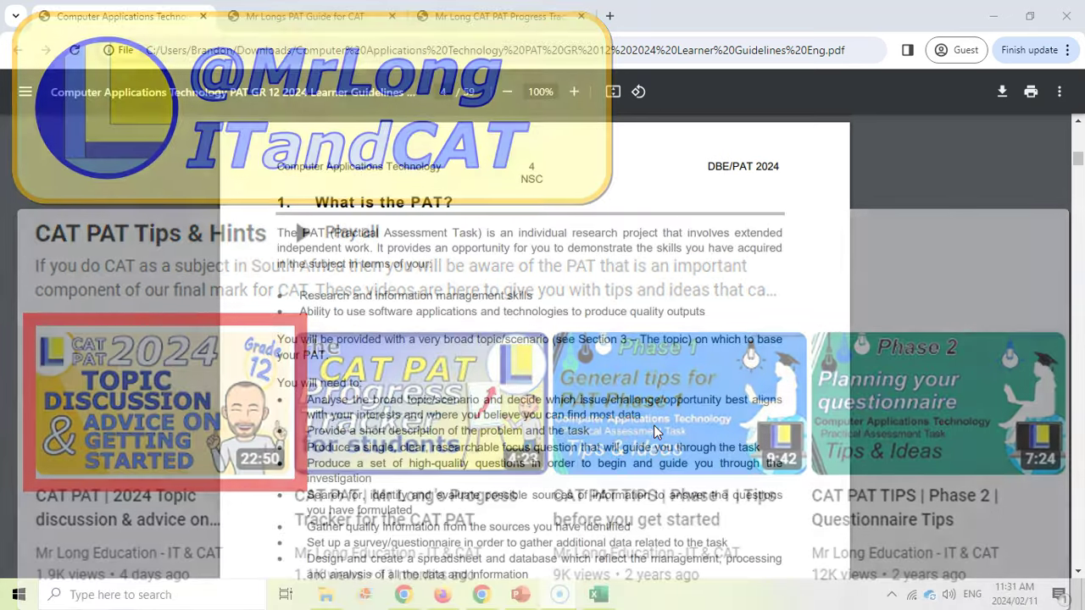
scroll(653, 420, "down", 2)
scroll(654, 413, "down", 15)
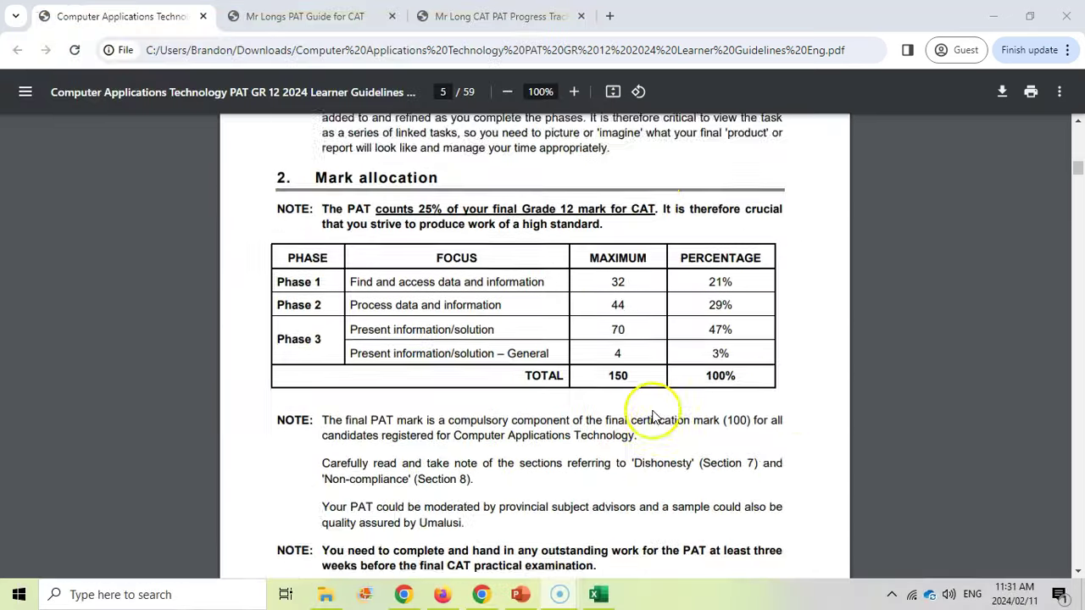
scroll(591, 338, "up", 2)
scroll(588, 339, "down", 5)
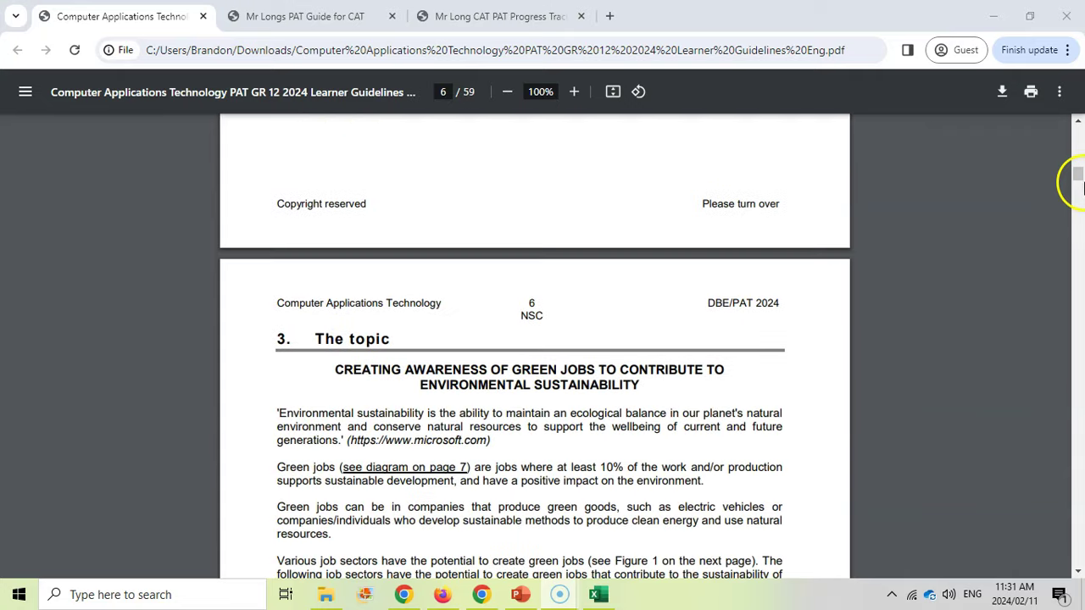
Step: Jump to page 34, read through Appendix A to page 39, then switch to the PAT Guide tab
left_click_drag(1074, 182, 1075, 414)
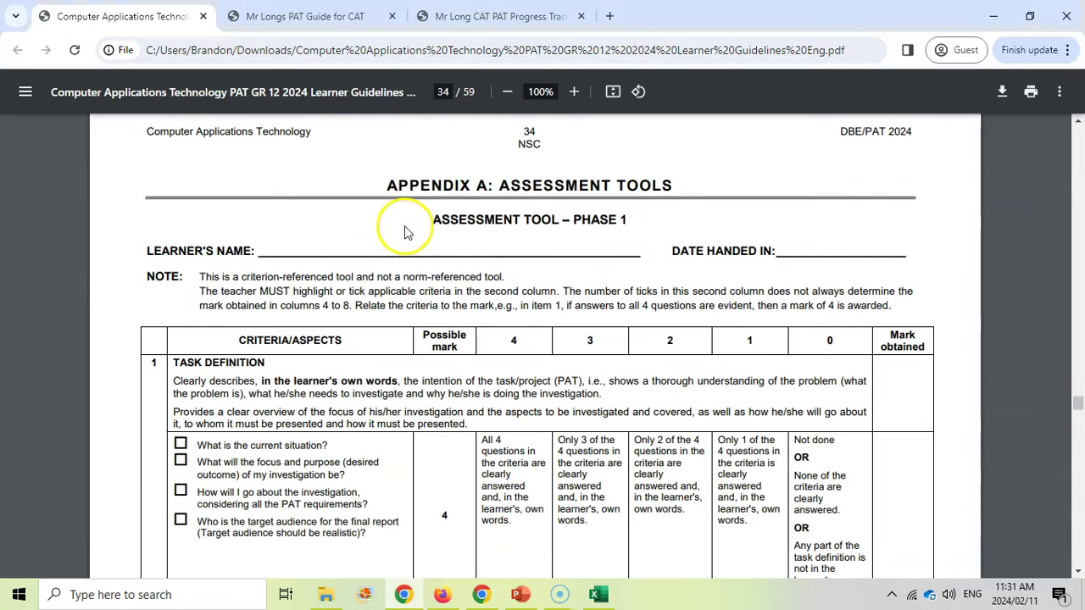
scroll(600, 424, "down", 3)
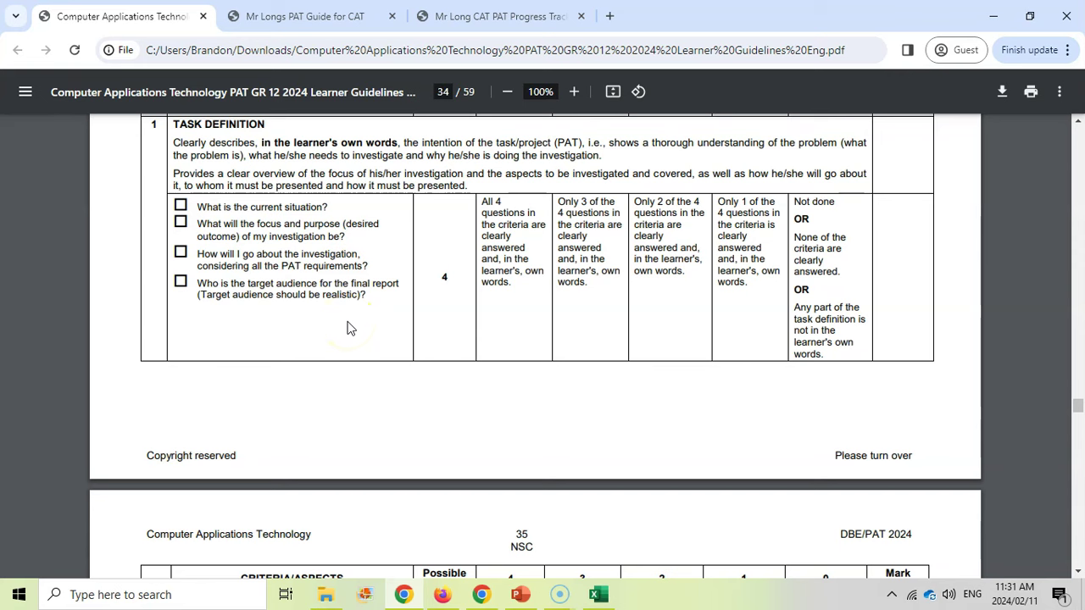
scroll(350, 331, "down", 5)
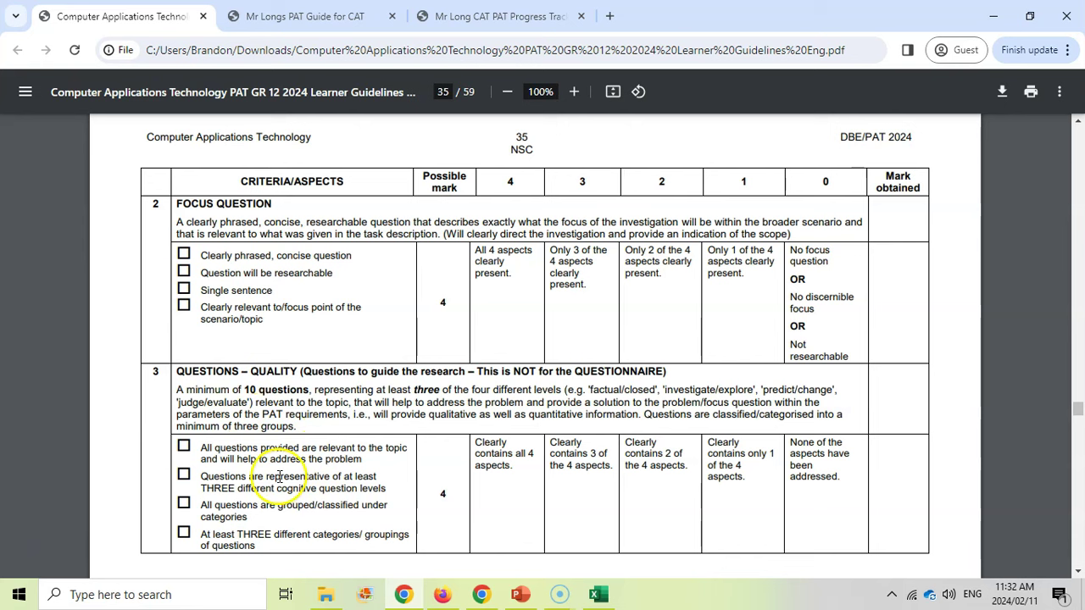
scroll(277, 483, "down", 2)
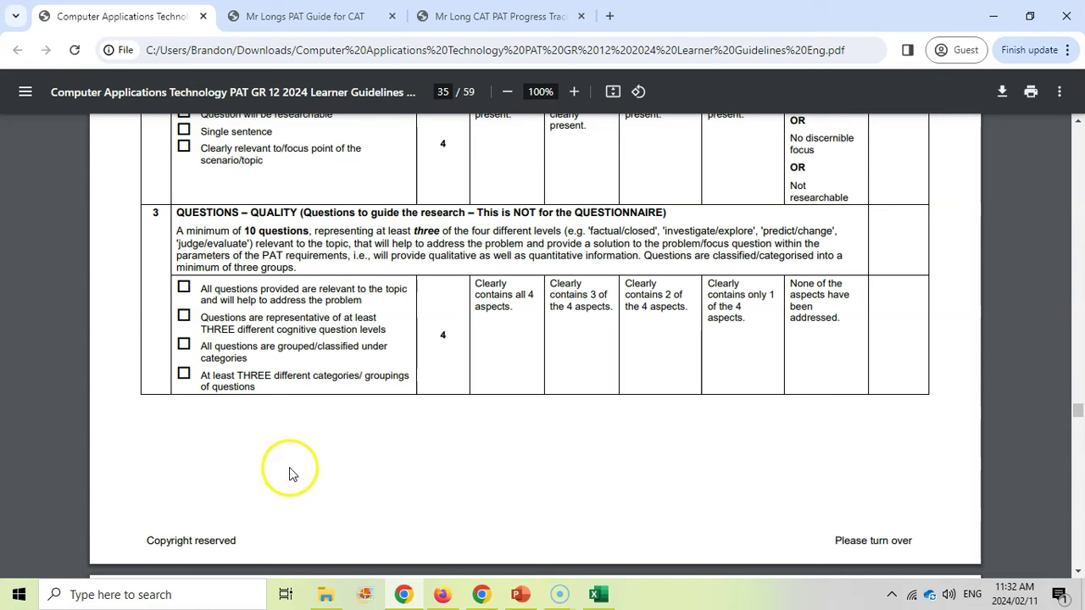
scroll(351, 461, "down", 12)
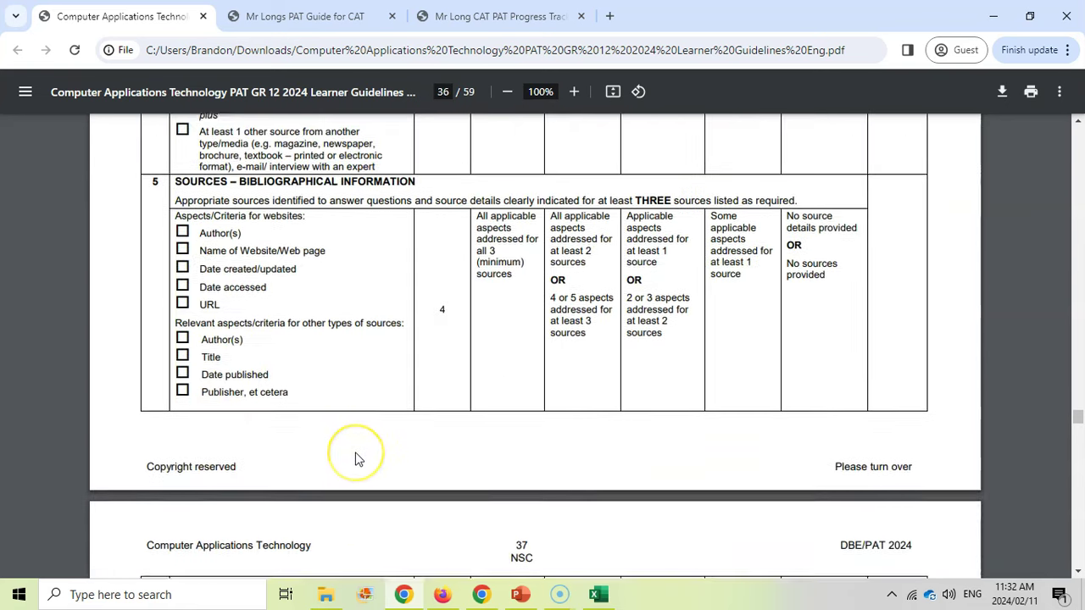
scroll(355, 459, "down", 11)
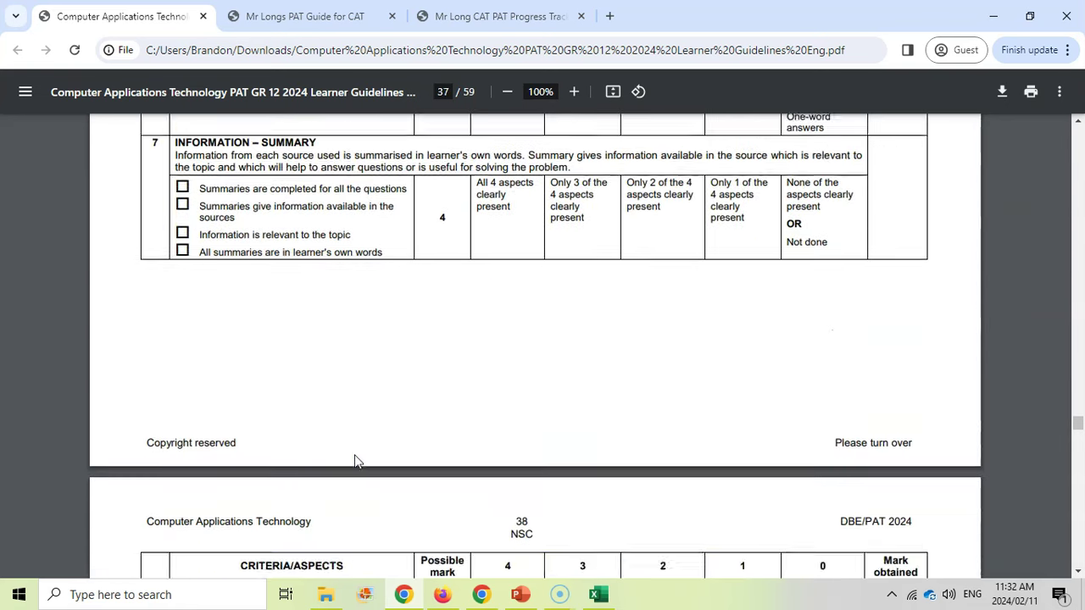
scroll(356, 461, "down", 10)
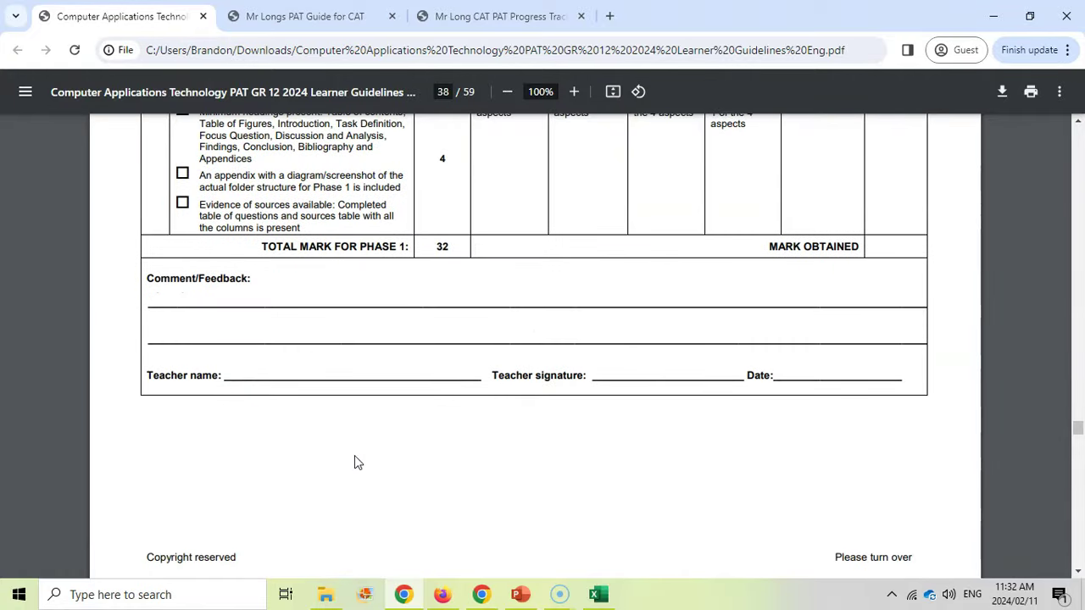
scroll(355, 456, "down", 6)
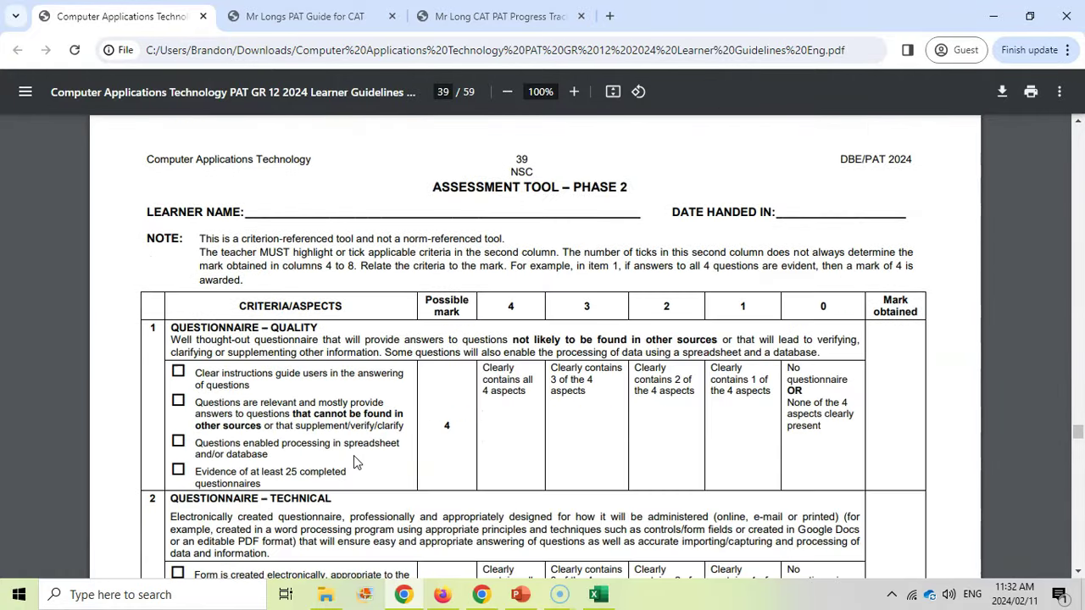
key("ctrl+Tab")
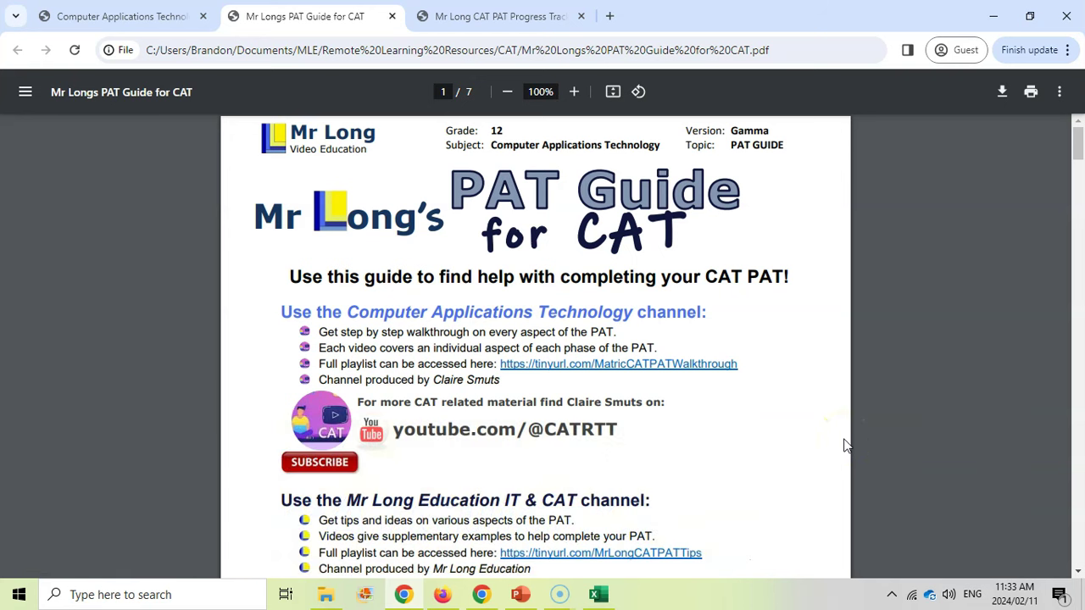
Step: Scroll Mr Longs PAT Guide from page 1 to the Phase 1 Checklist on page 2
left_click(797, 417)
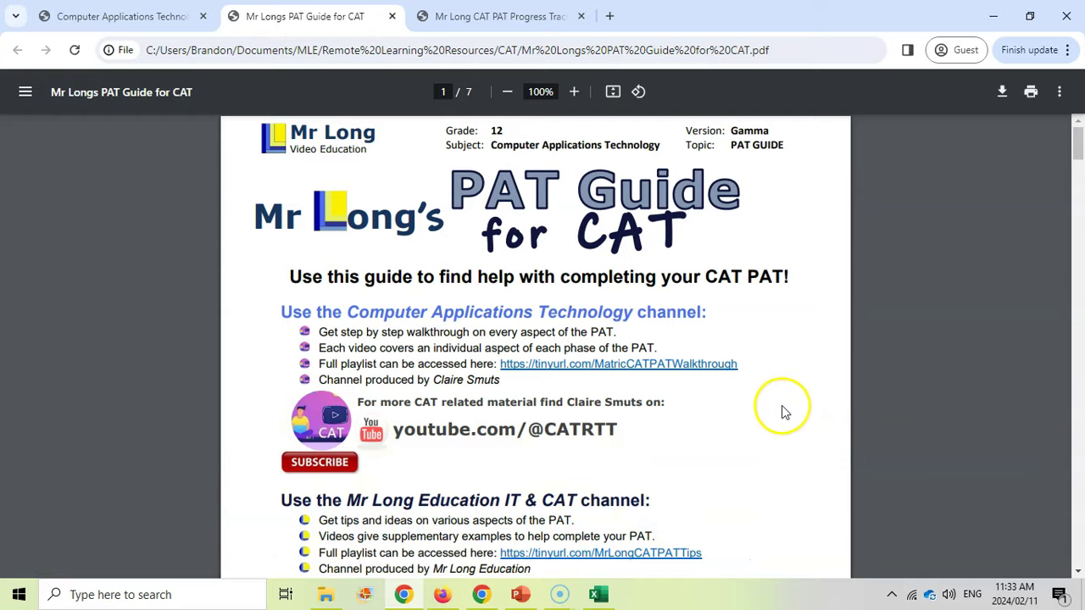
scroll(782, 409, "down", 5)
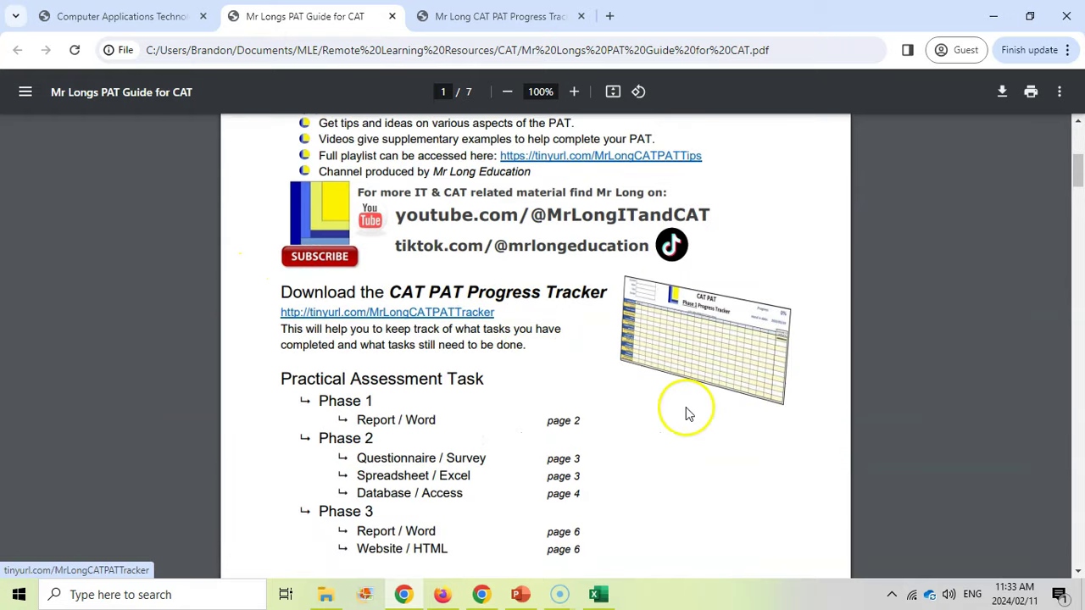
scroll(424, 294, "down", 1)
scroll(644, 390, "down", 4)
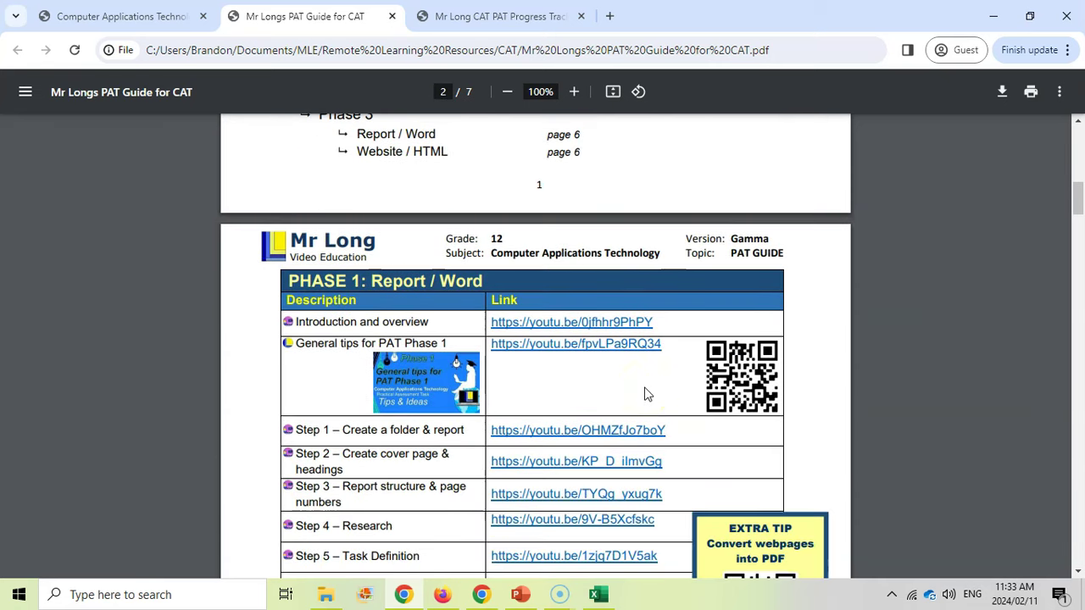
scroll(645, 395, "down", 1)
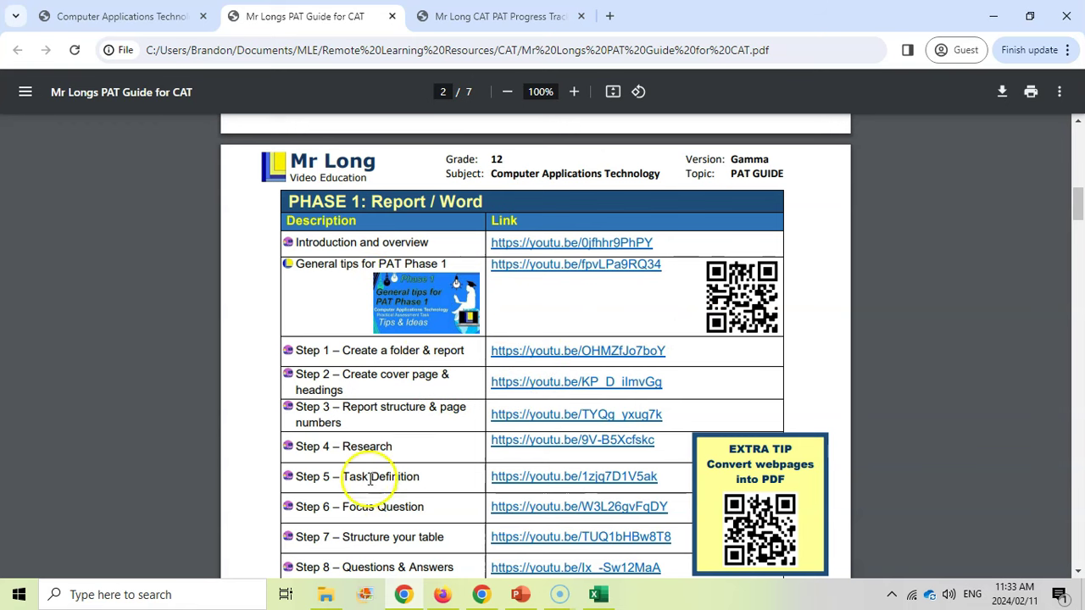
scroll(428, 453, "down", 1)
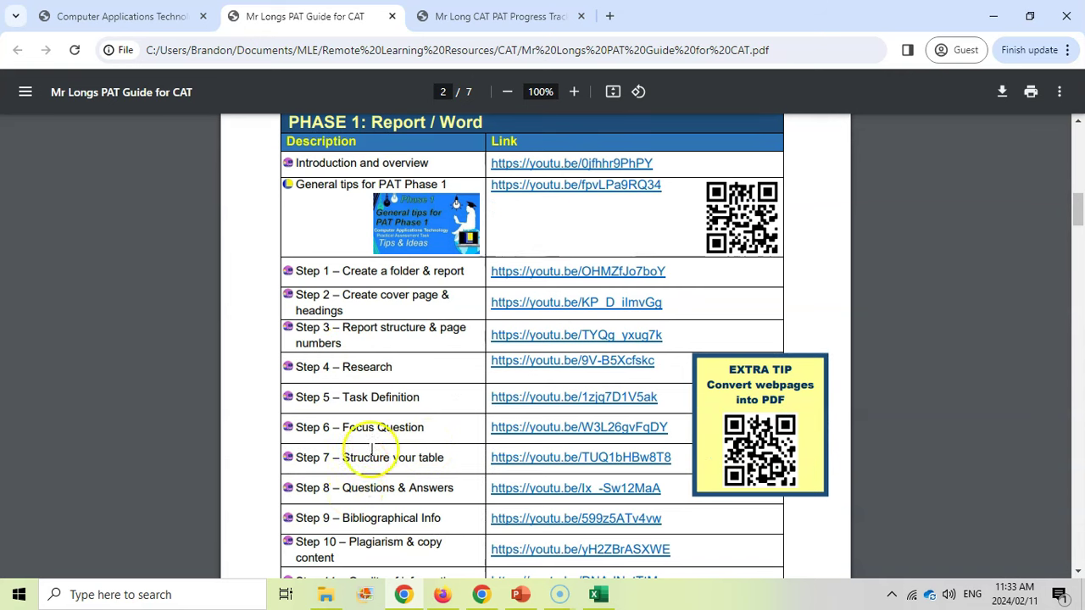
scroll(414, 434, "down", 1)
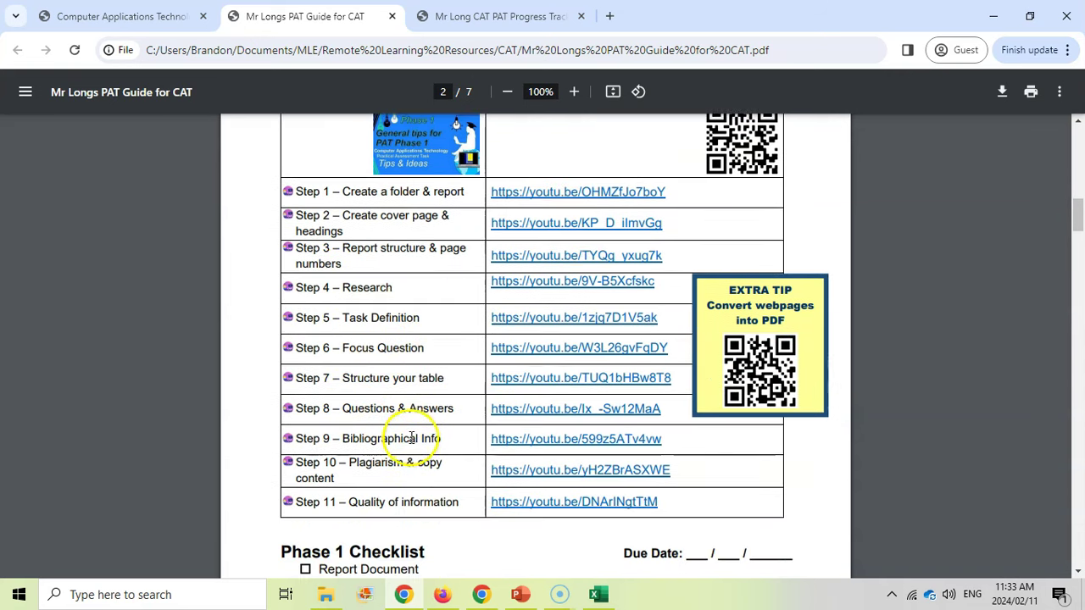
scroll(412, 437, "down", 4)
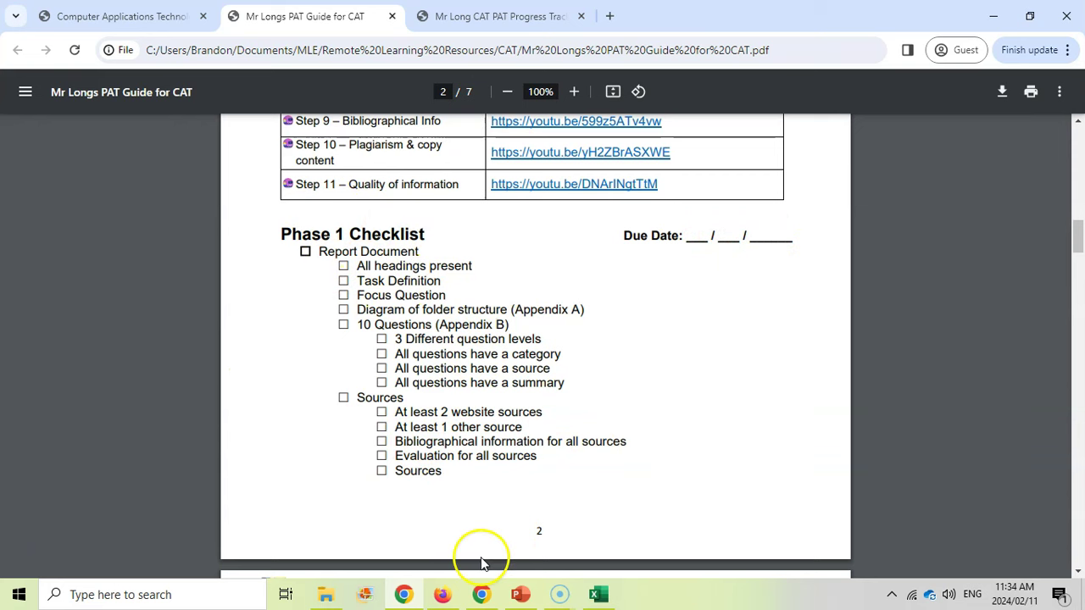
Step: Scroll further through the PAT Guide past the Phase 1 Checklist
scroll(477, 552, "down", 5)
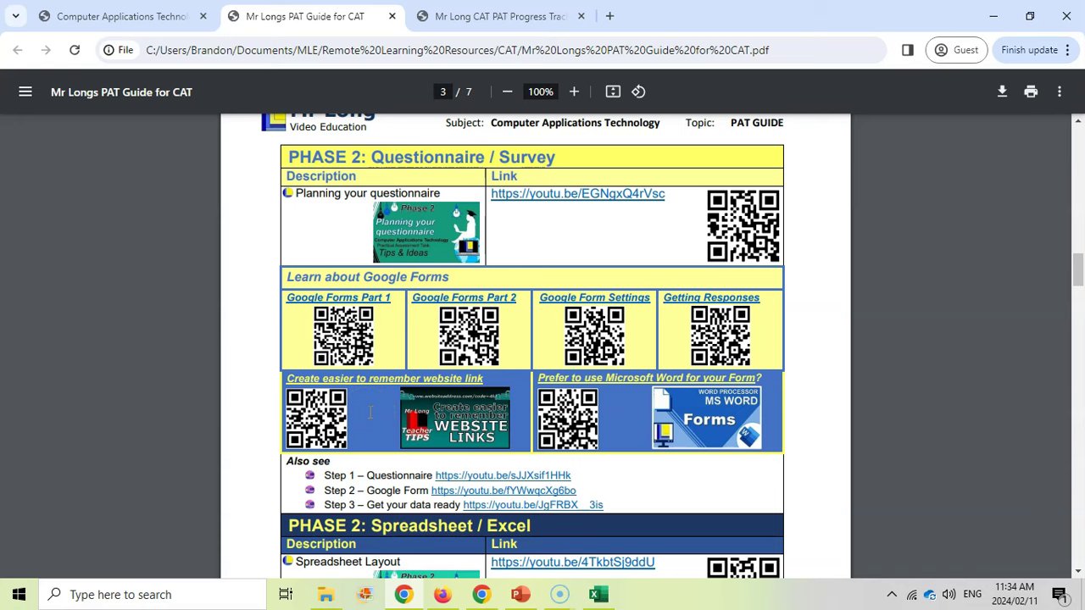
scroll(369, 413, "down", 4)
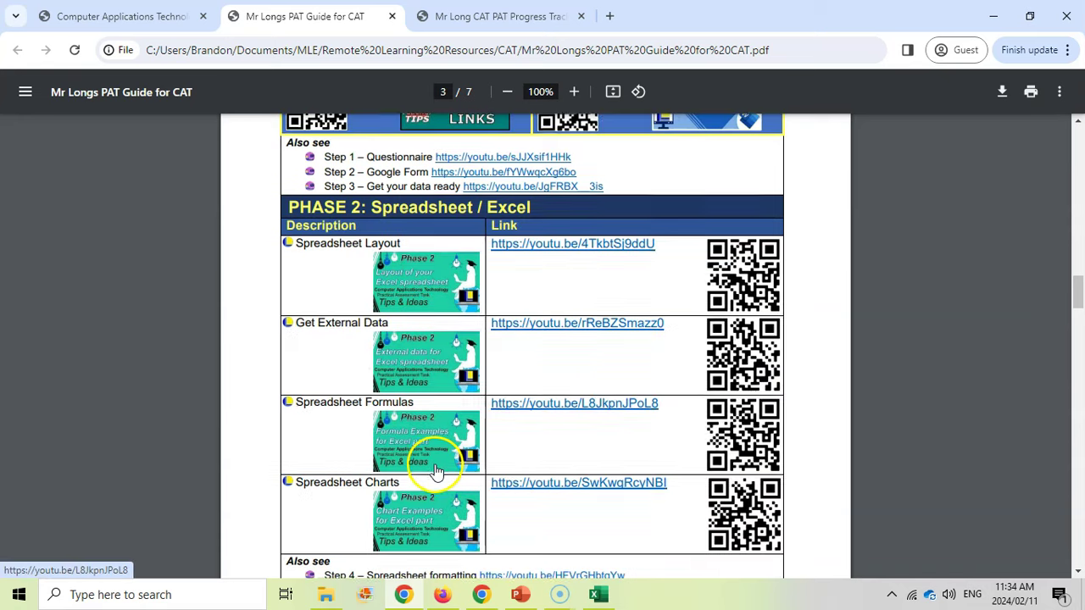
scroll(432, 466, "down", 7)
scroll(420, 364, "down", 8)
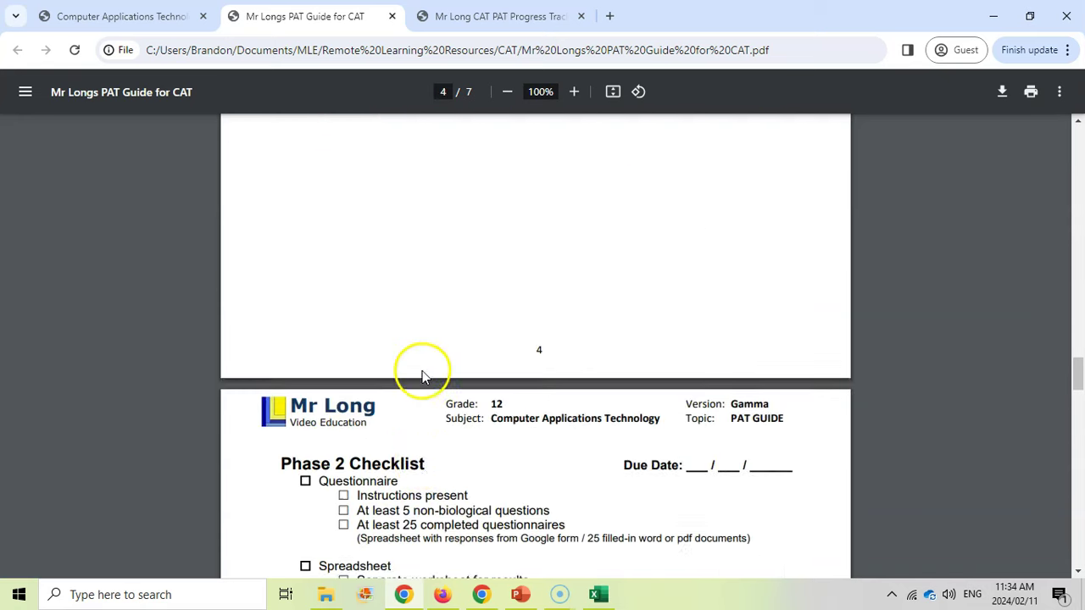
scroll(422, 370, "down", 4)
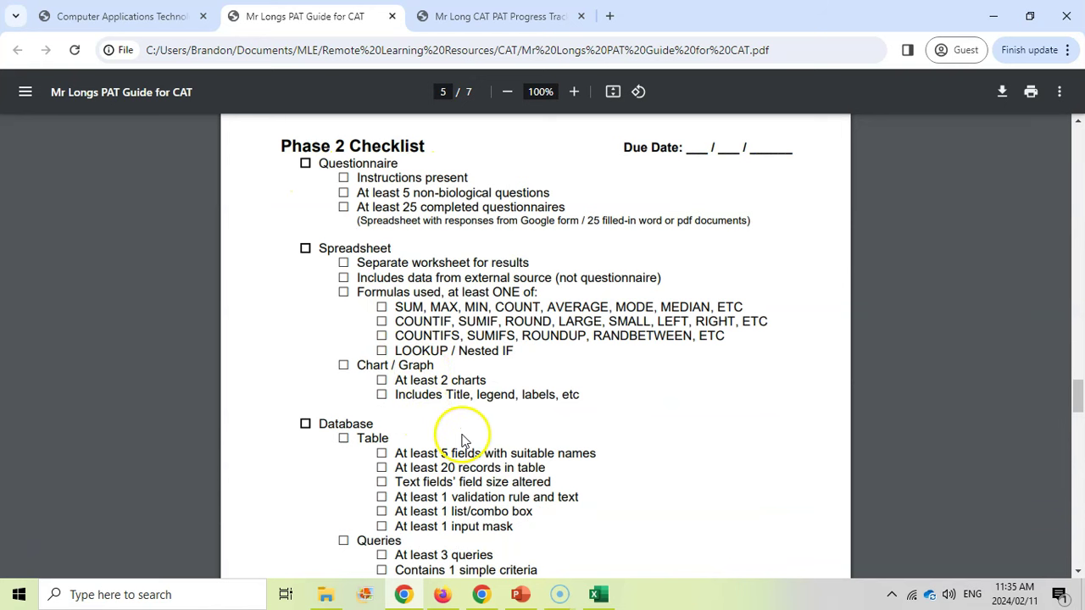
scroll(462, 440, "down", 2)
scroll(465, 424, "down", 5)
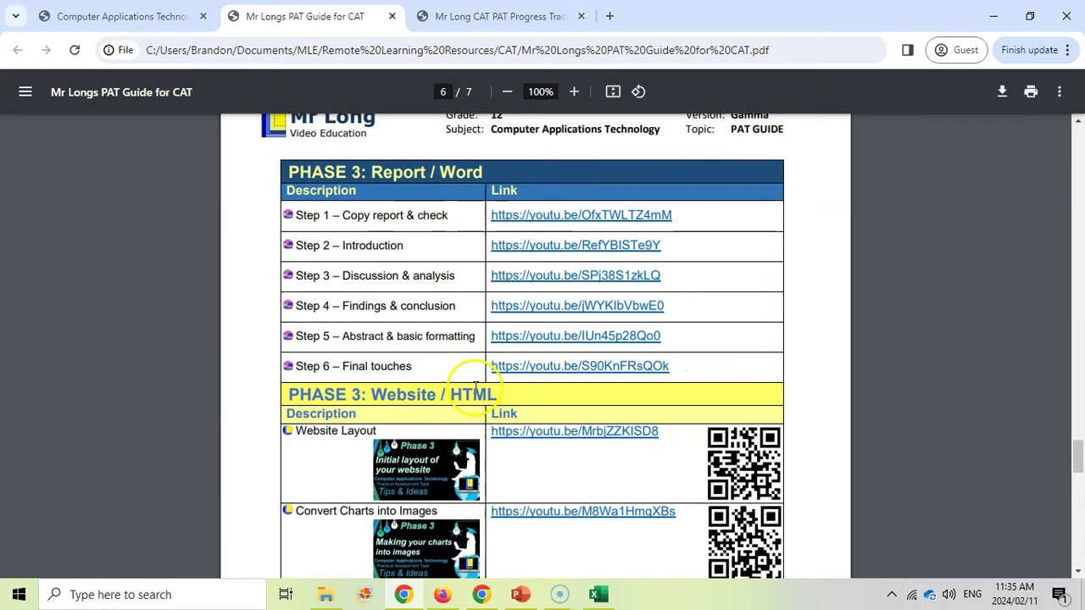
Step: Finish scrolling the guide, return to its first page and switch to the progress tracker
scroll(564, 254, "down", 3)
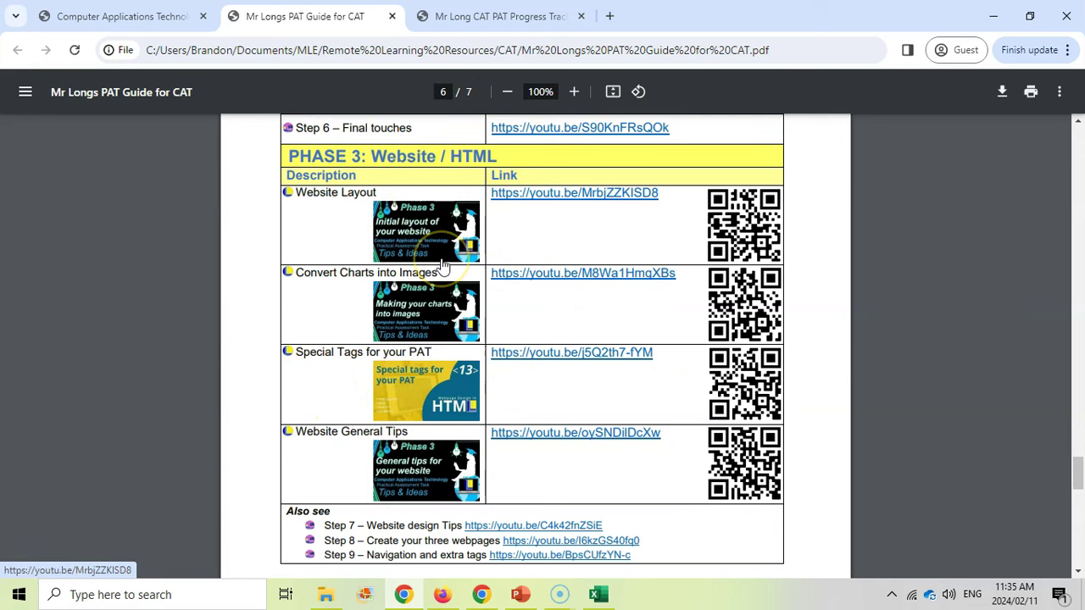
scroll(443, 267, "down", 8)
scroll(475, 315, "down", 3)
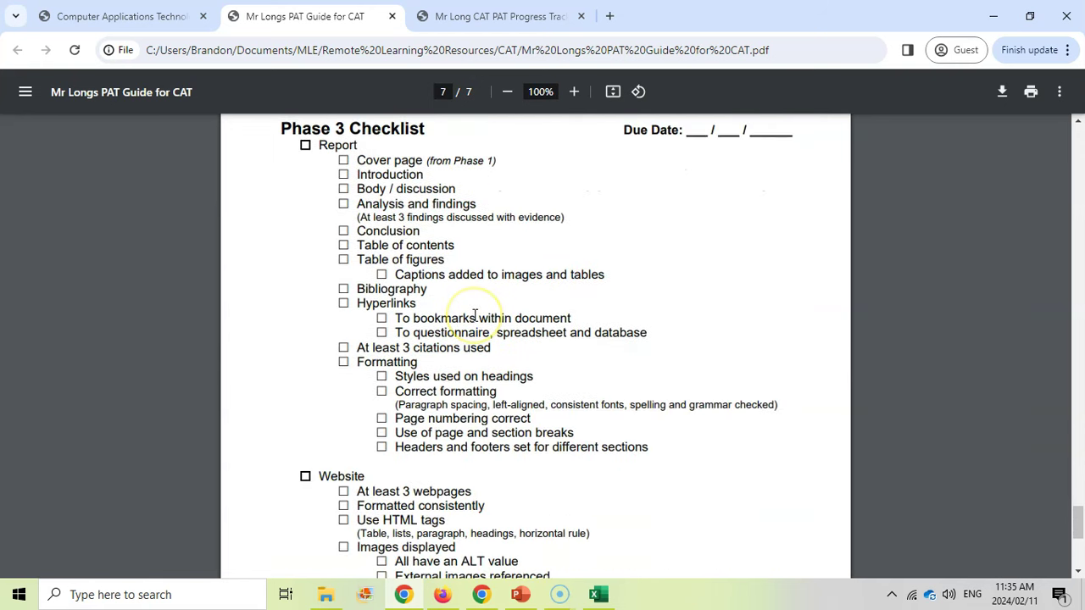
scroll(475, 315, "down", 2)
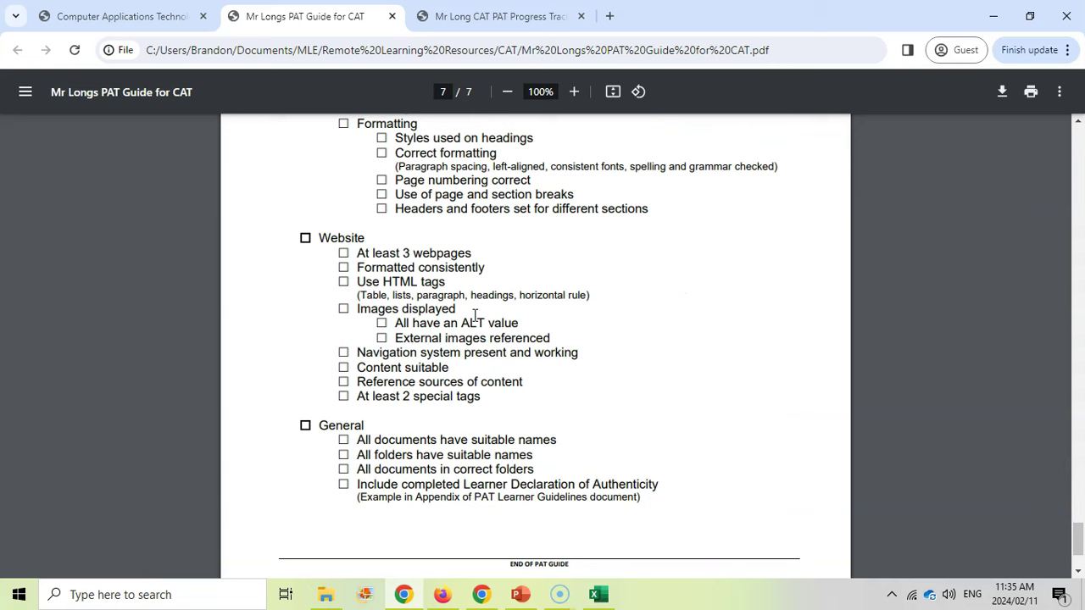
key("Home")
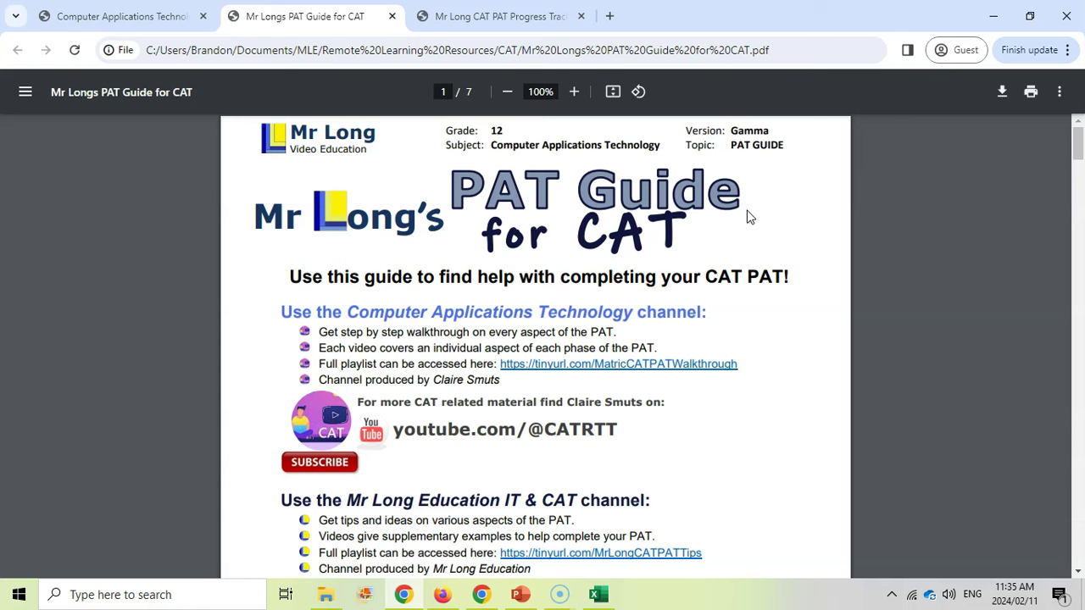
key("alt+Tab")
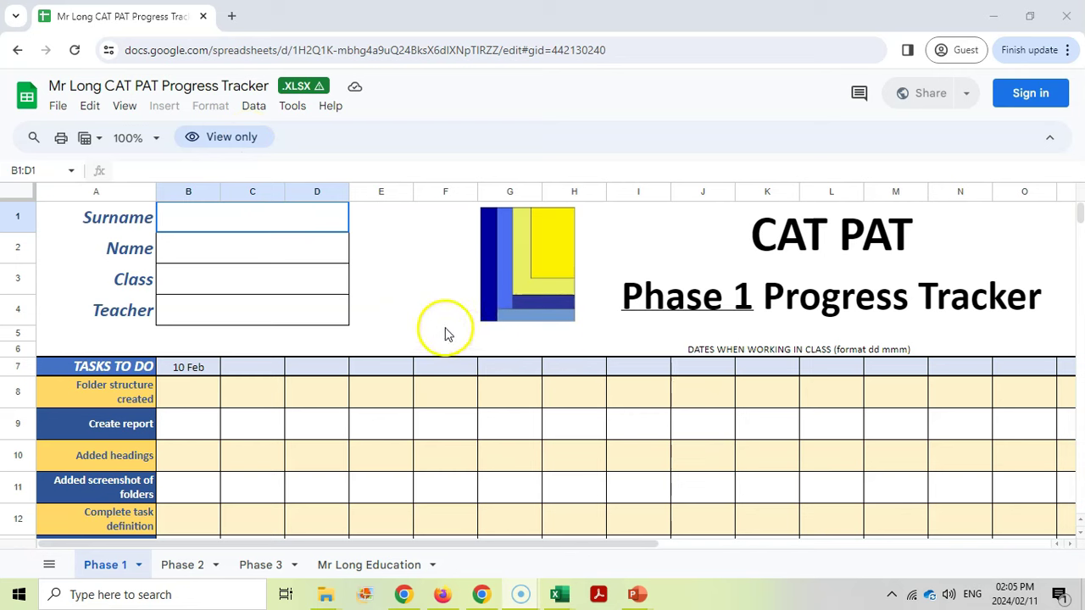
Step: Download the tracker as a Microsoft Excel (.xlsx) file into the PAT folder and open it
left_click(57, 106)
mouse_move(106, 332)
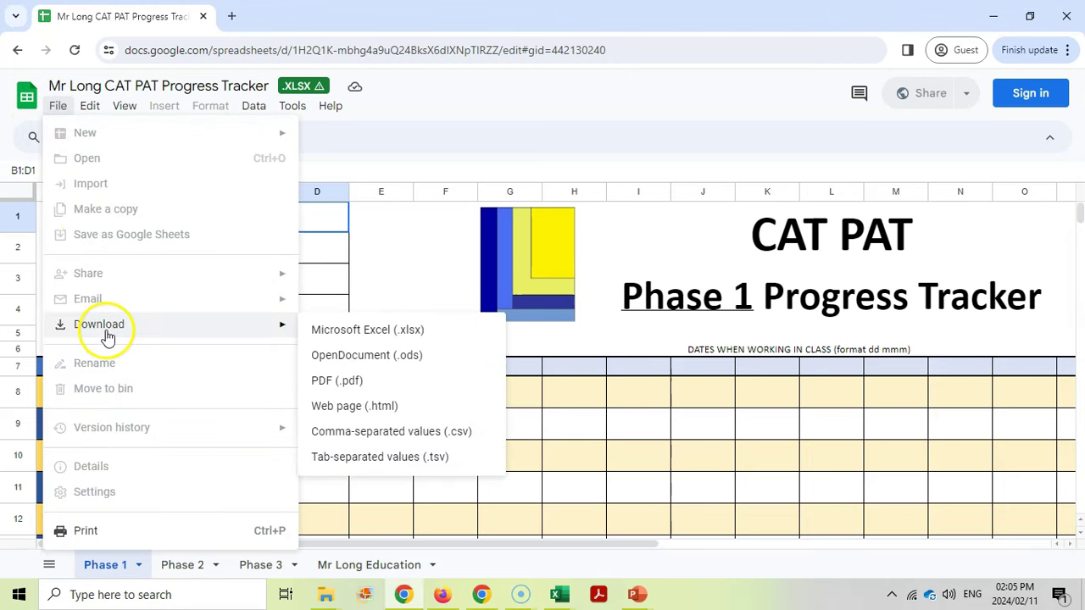
left_click(376, 337)
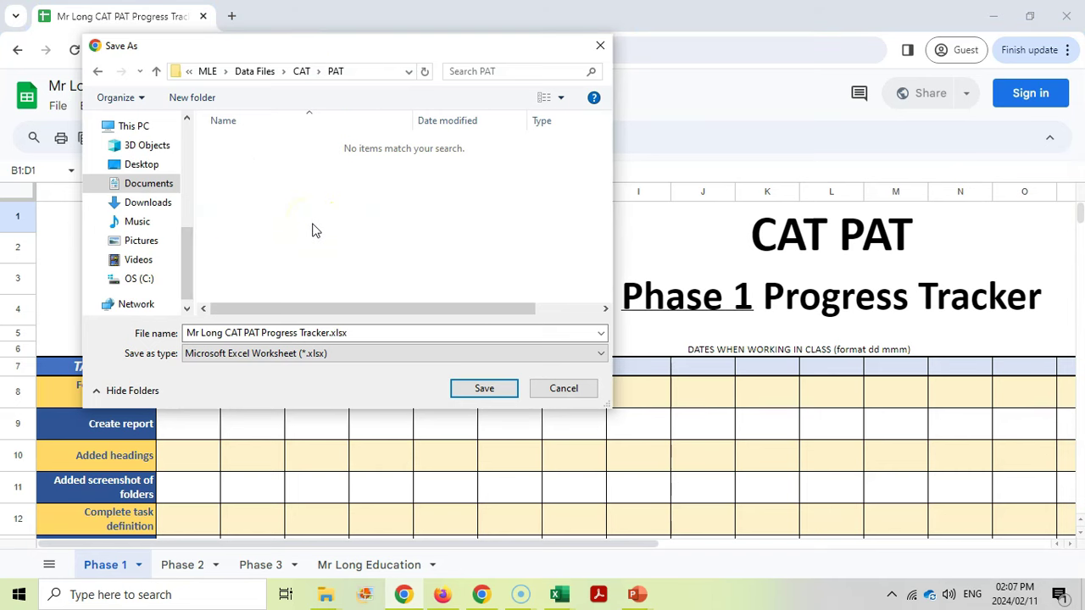
left_click(479, 392)
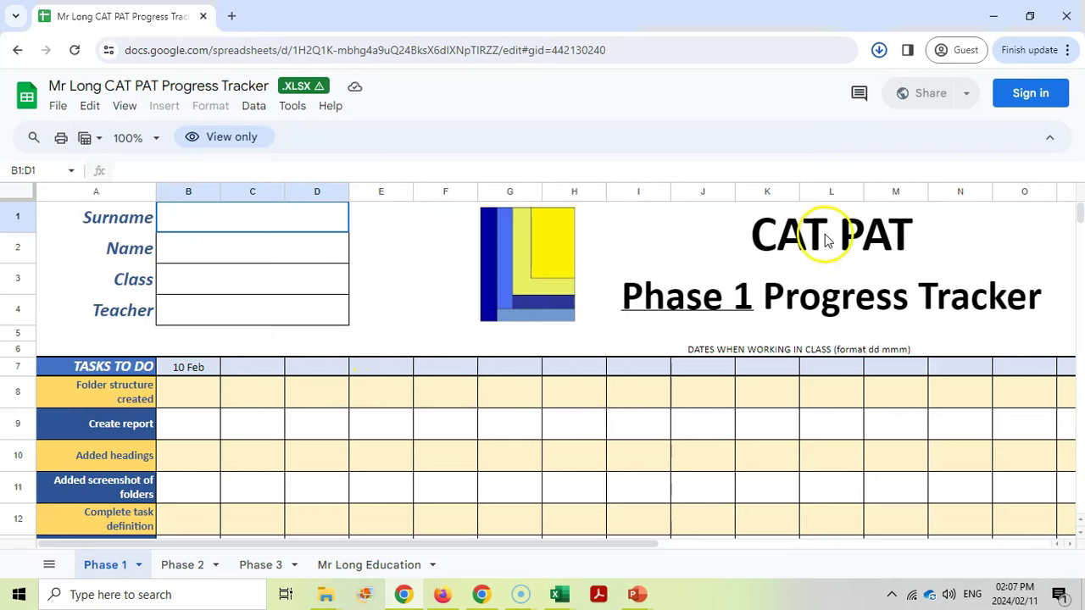
left_click(879, 50)
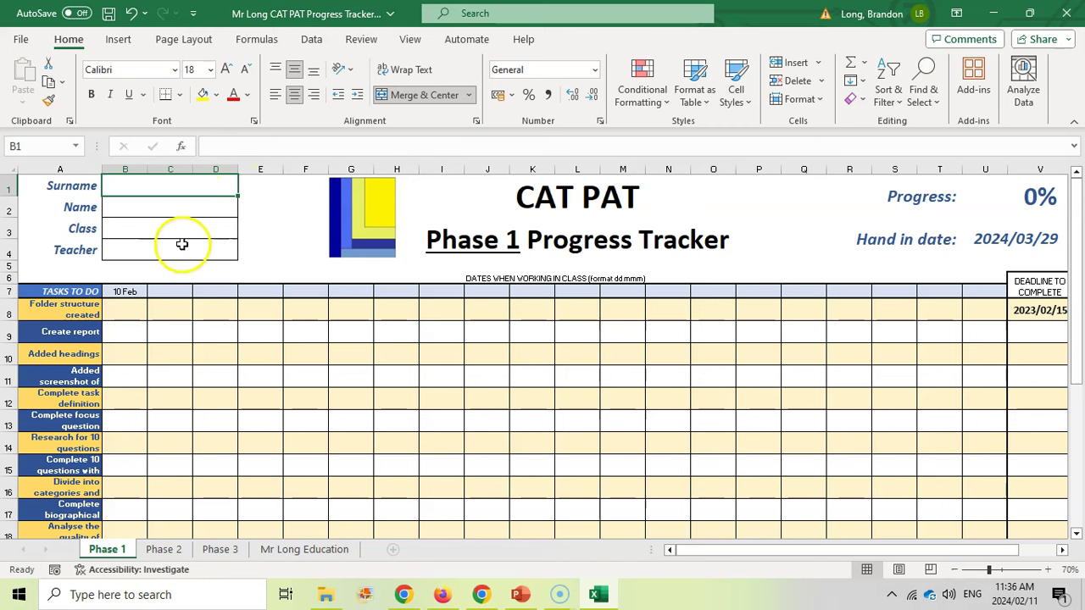
Step: Review the tracker layout: hand-in date 2024/03/29 and the 10 Feb task column B7:B12
left_click(1017, 239)
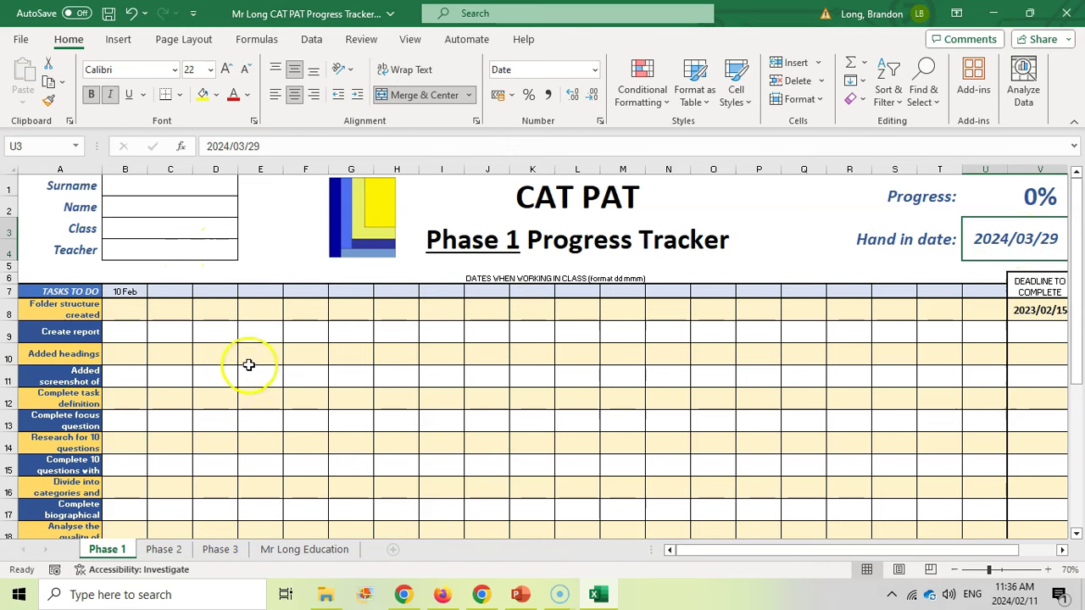
left_click(126, 291)
left_click_drag(126, 290, 128, 400)
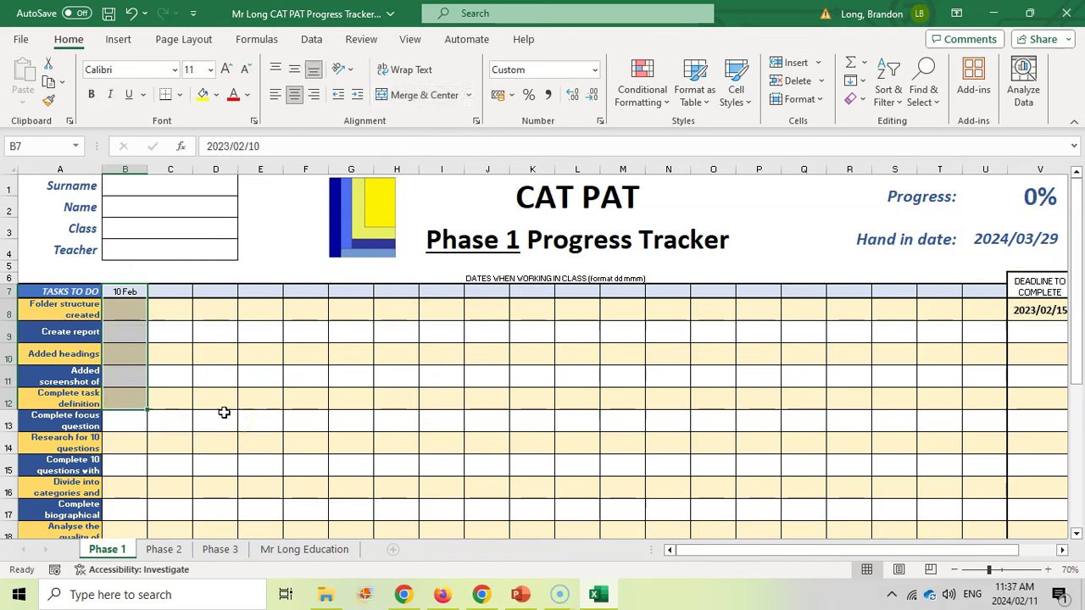
left_click(126, 290)
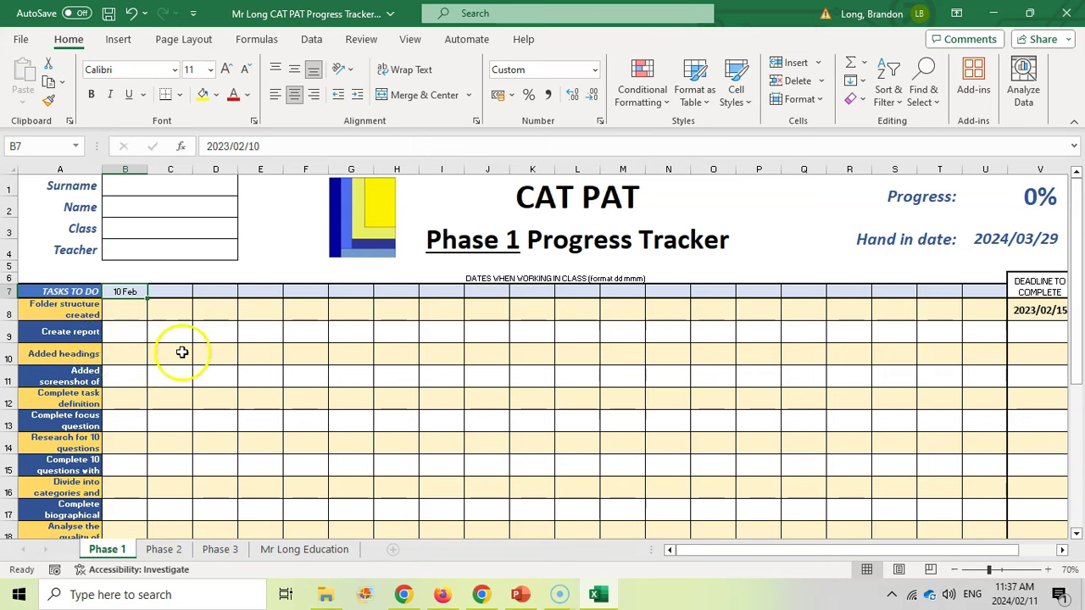
Step: Under 10 Feb, mark folder structure, report and headings Completed, task definition Worked on
left_click(117, 309)
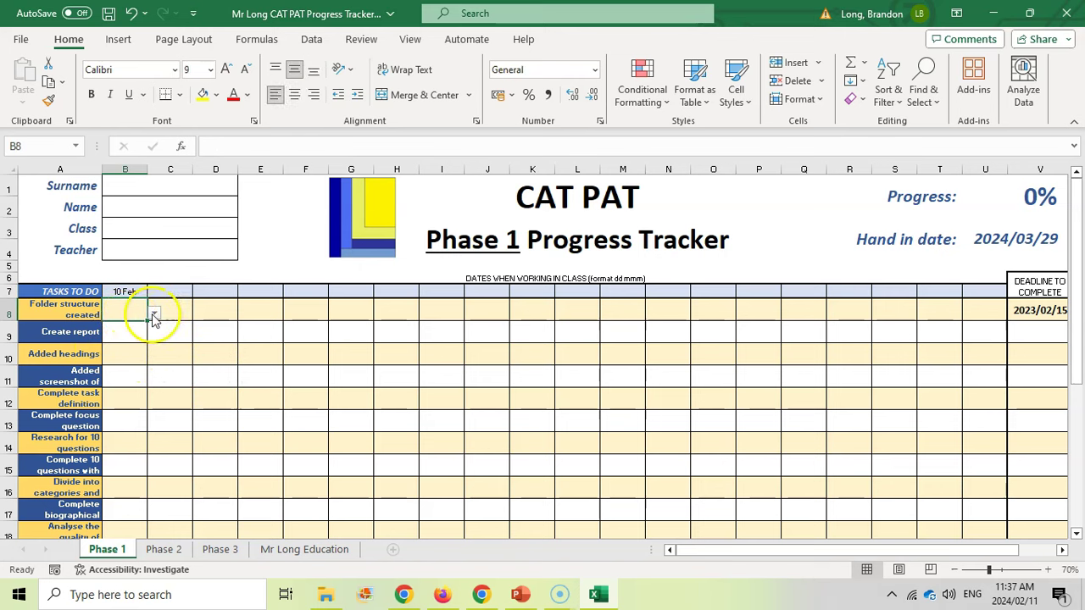
left_click(155, 313)
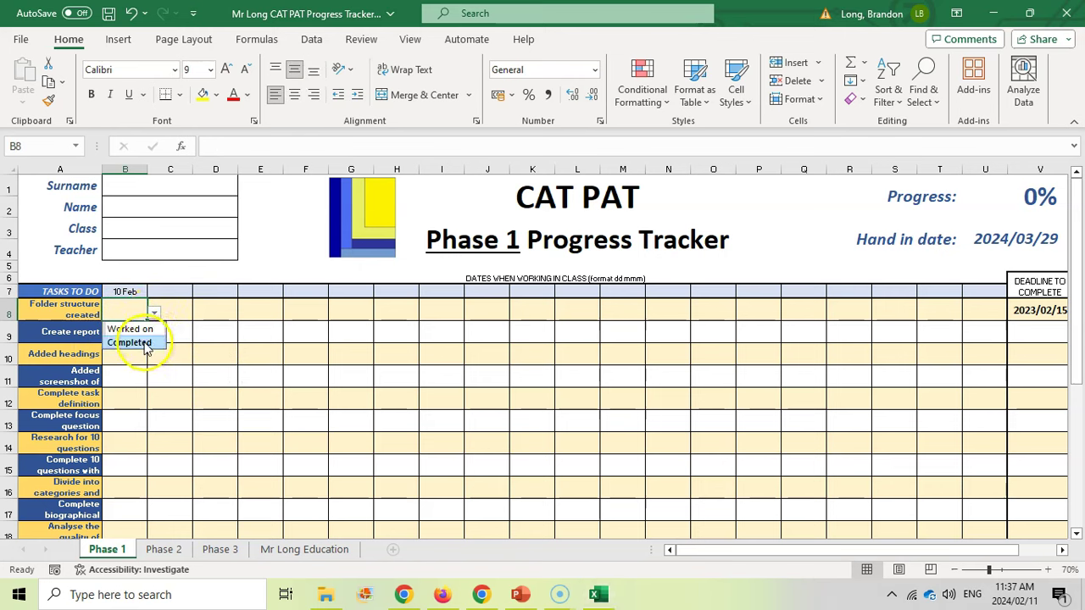
left_click(144, 343)
left_click(127, 334)
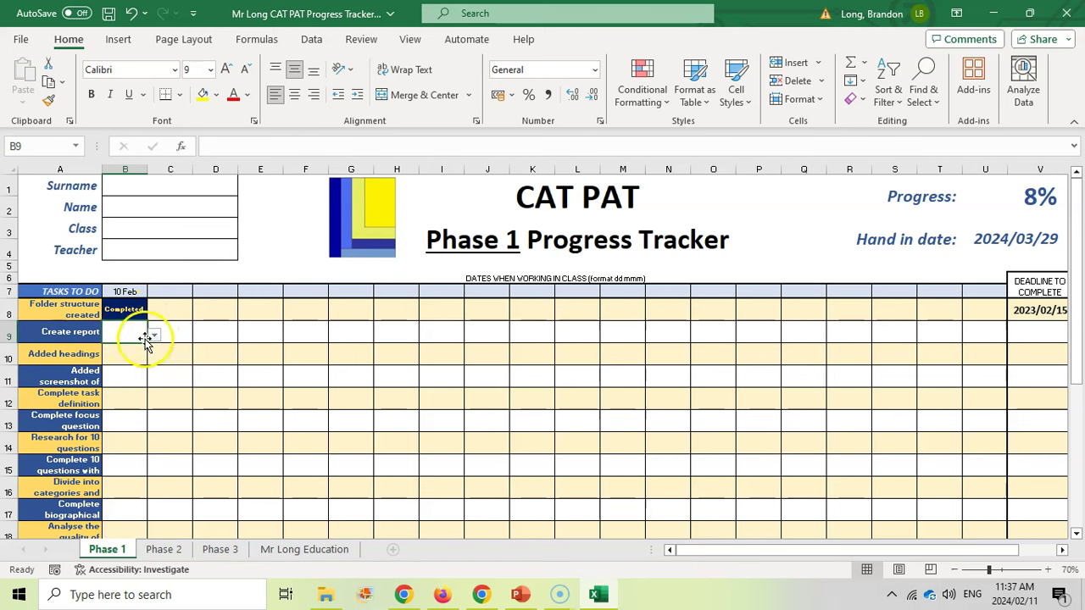
left_click(155, 337)
left_click(143, 363)
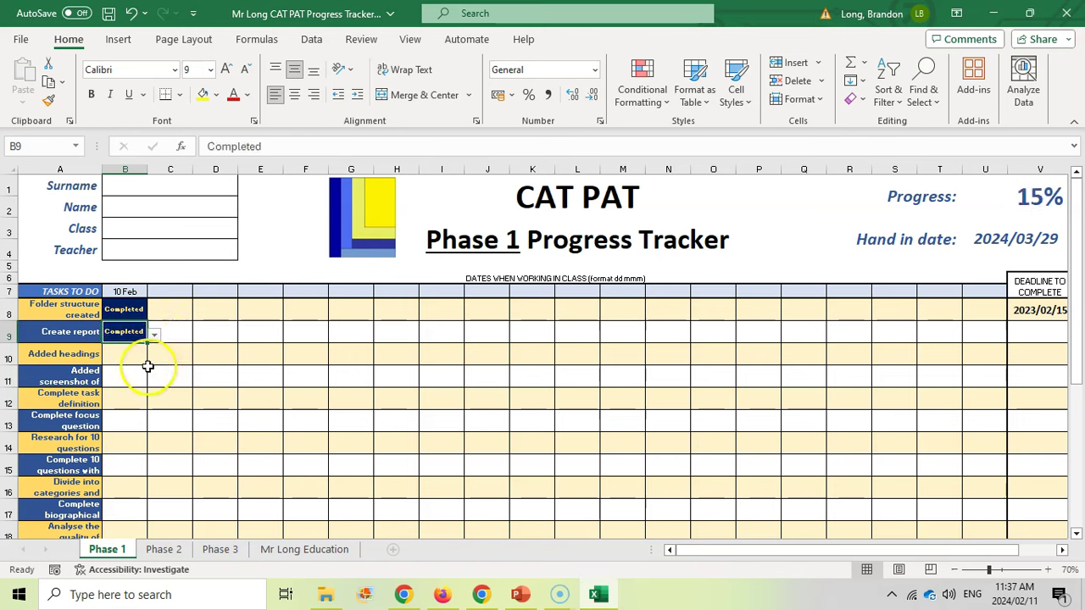
left_click(129, 358)
left_click(155, 359)
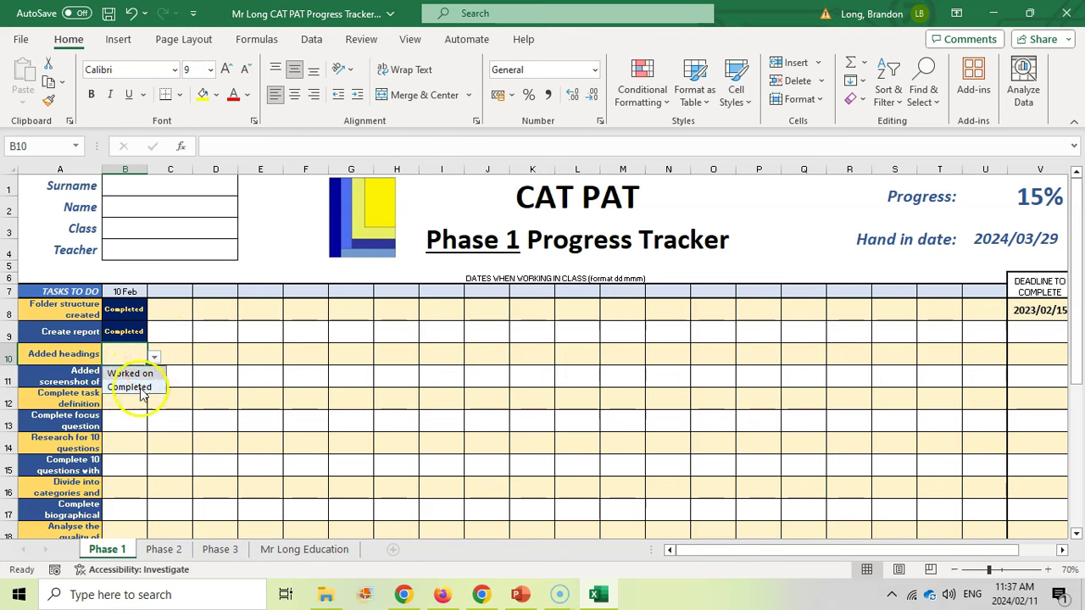
left_click(140, 385)
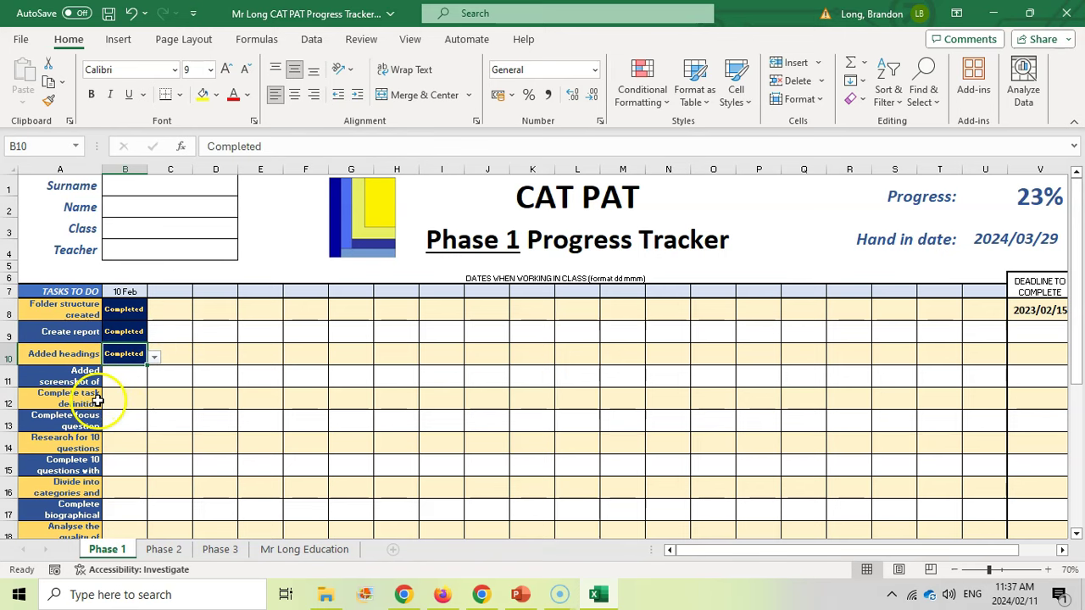
left_click(113, 399)
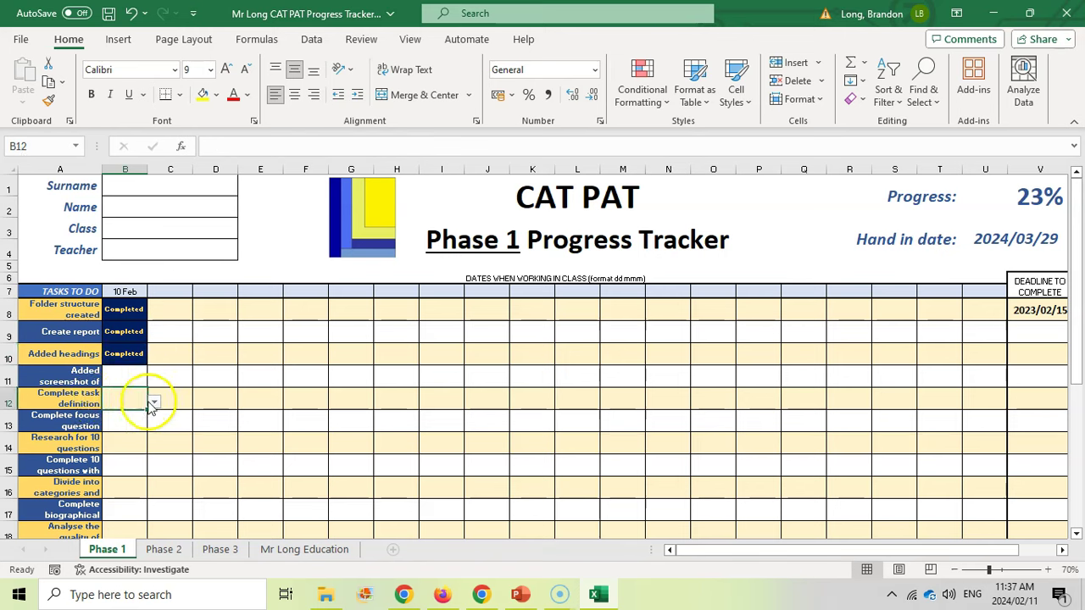
left_click(154, 402)
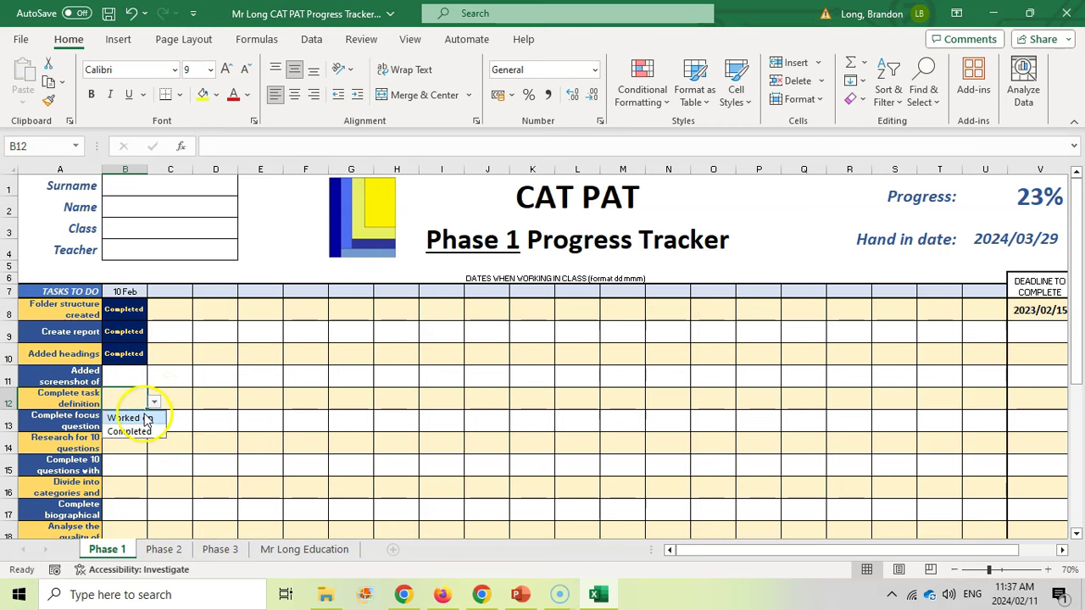
left_click(127, 418)
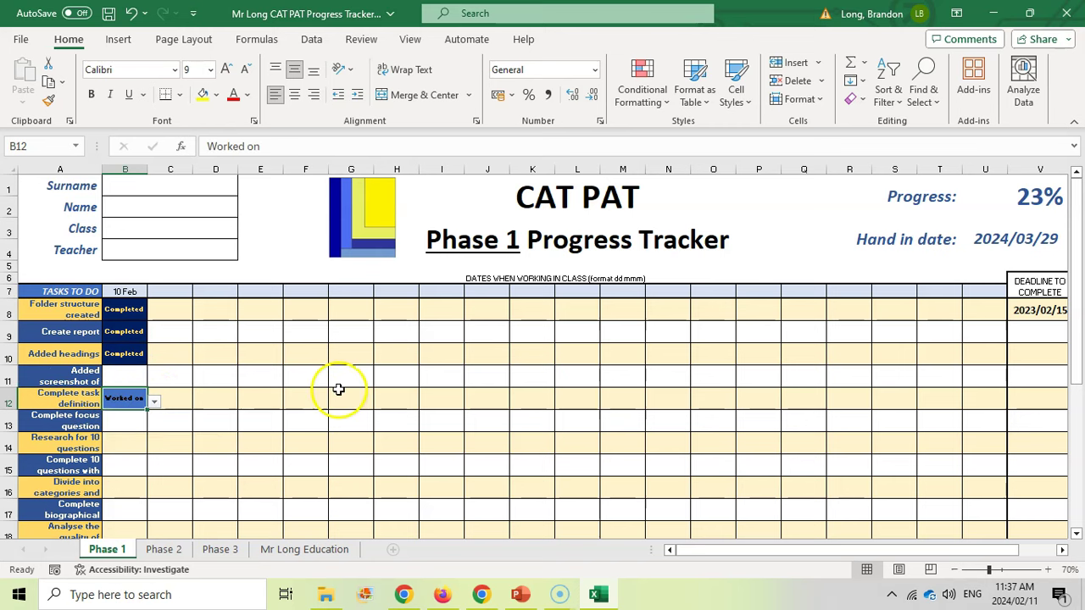
Step: Enter 12 Feb as the second class date and mark Complete task definition Completed
left_click(170, 291)
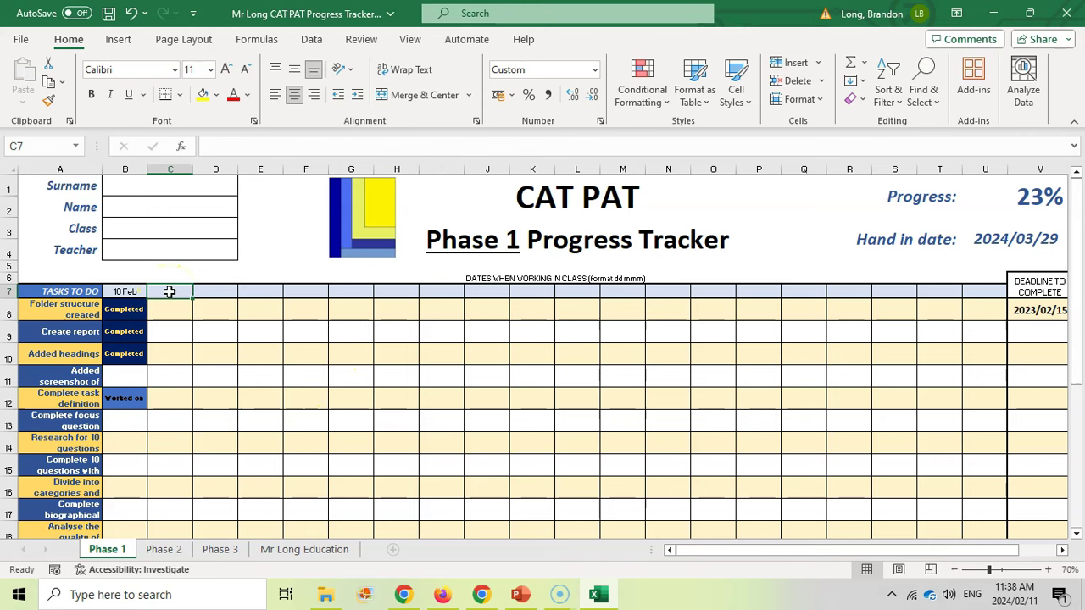
left_click(174, 291)
type("2")
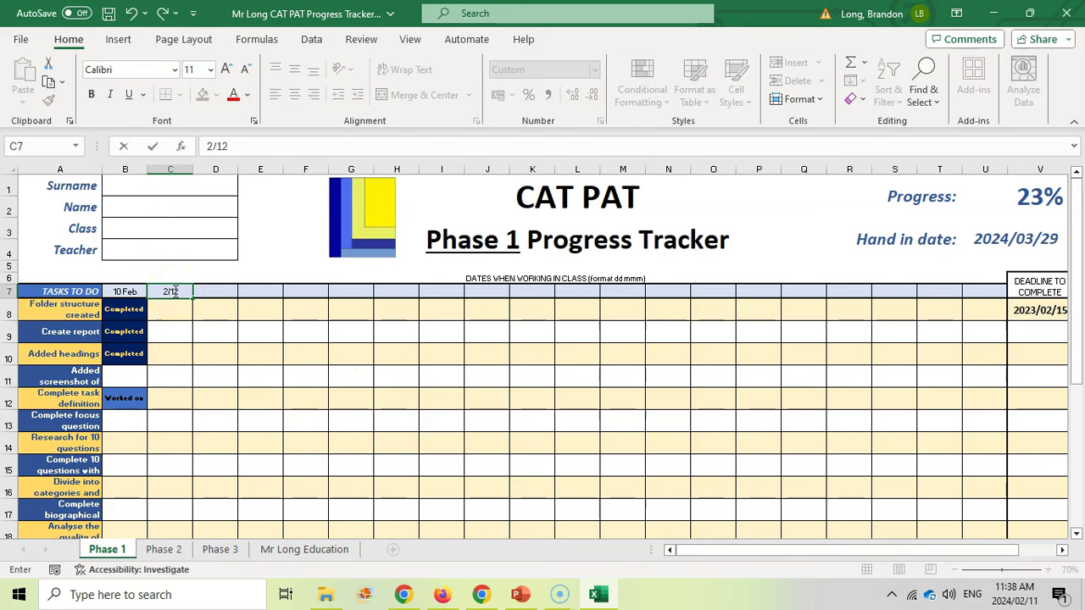
type("/12")
key("Return")
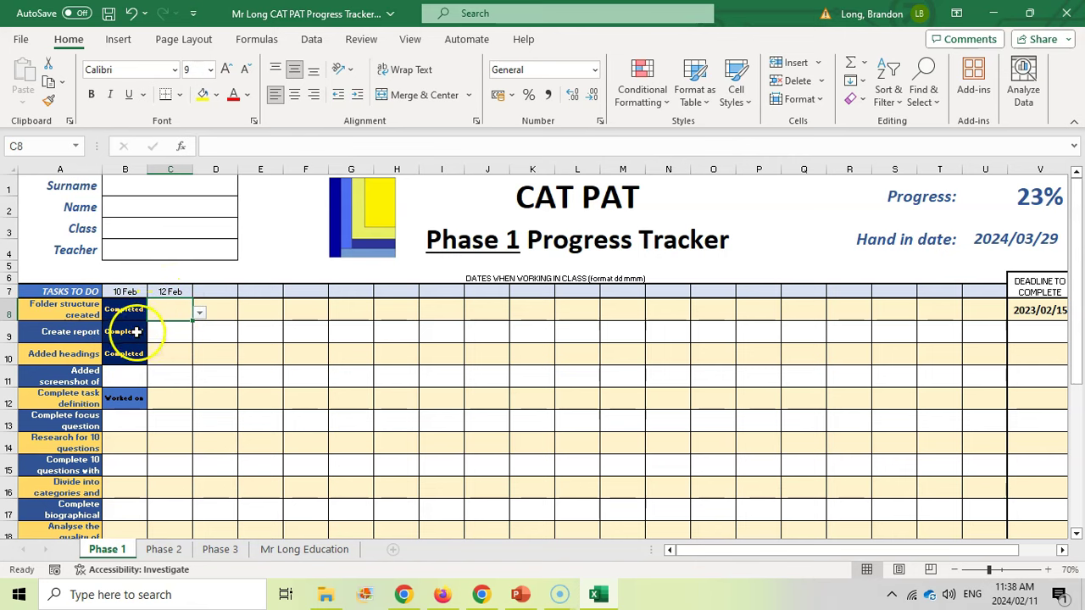
left_click(172, 398)
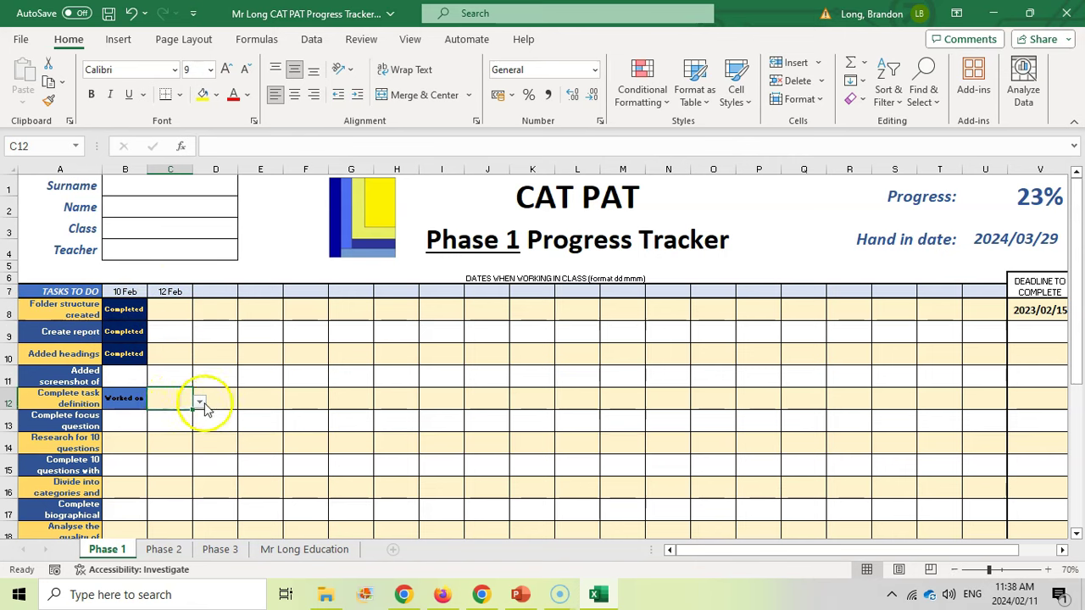
left_click(199, 402)
left_click(174, 431)
Step: Under 12 Feb, mark focus question and screenshot Completed, Research for 10 questions Worked on
left_click(177, 424)
left_click(199, 424)
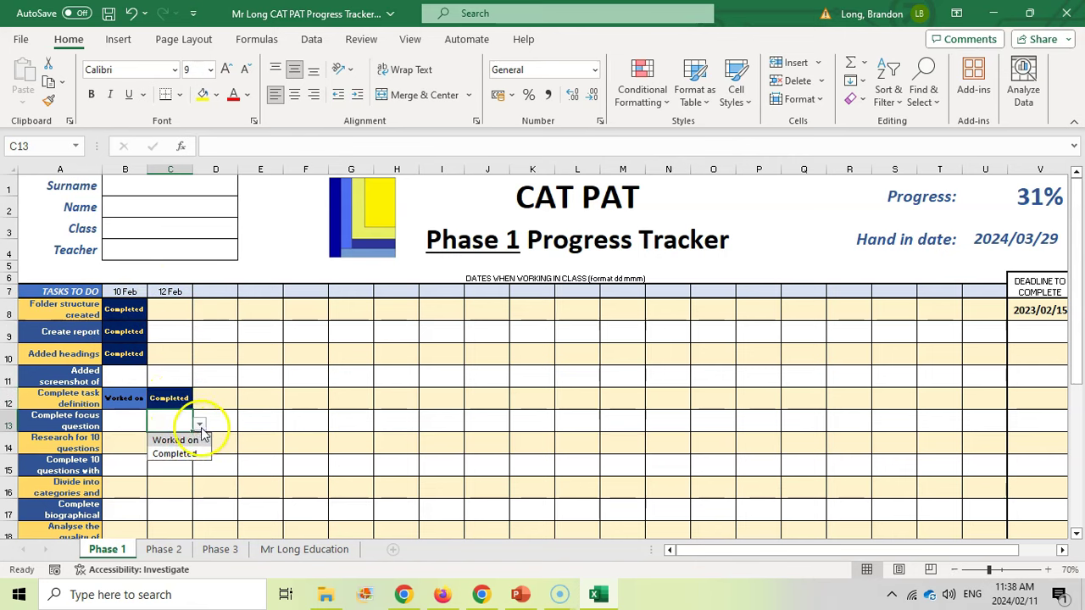
left_click(193, 453)
left_click(174, 377)
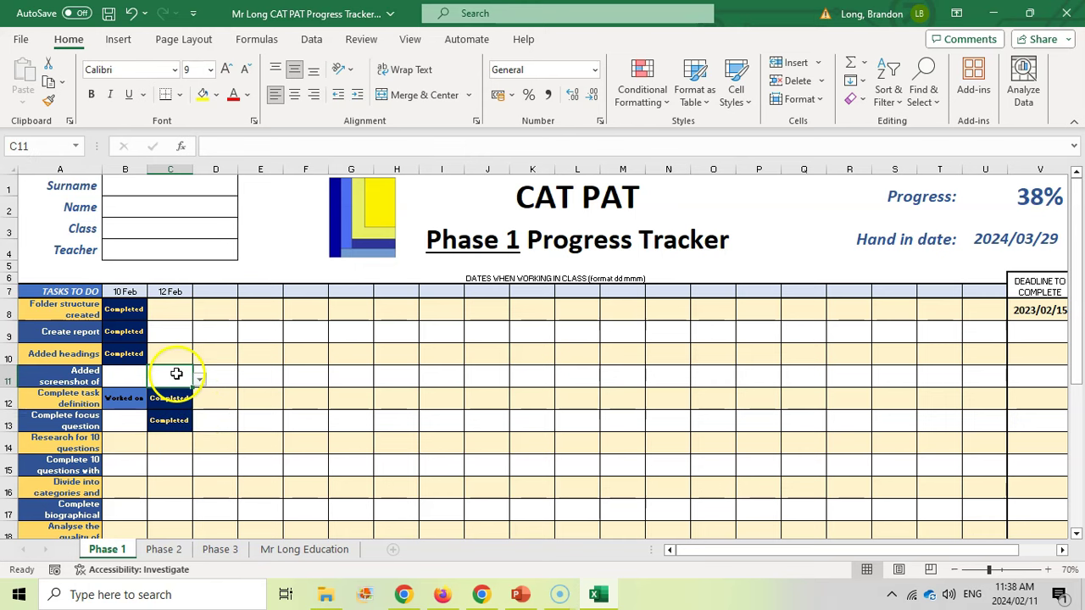
left_click(199, 379)
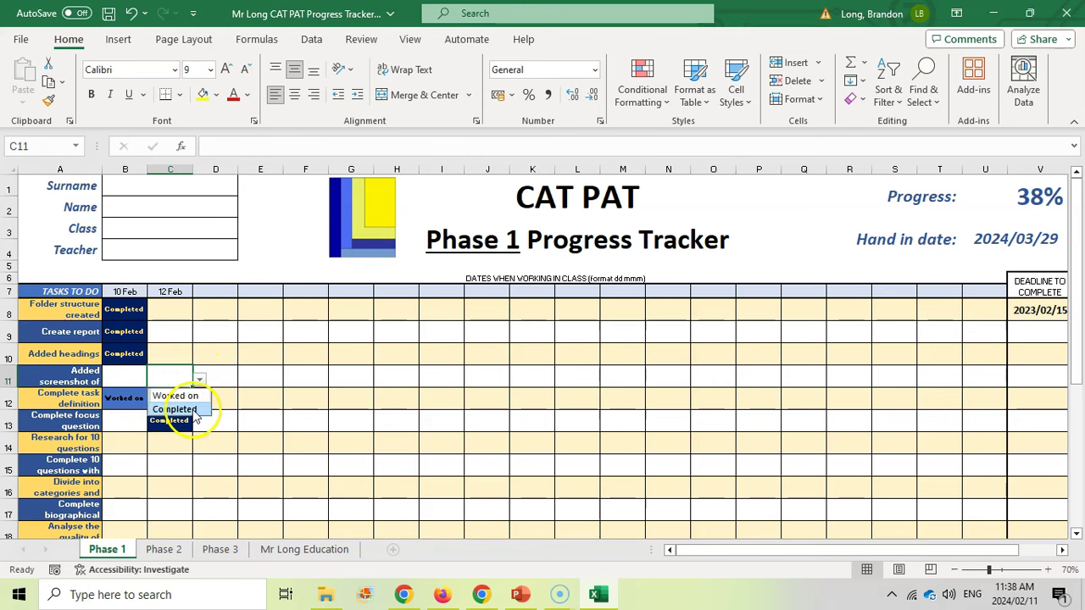
left_click(186, 409)
left_click(180, 443)
left_click(200, 447)
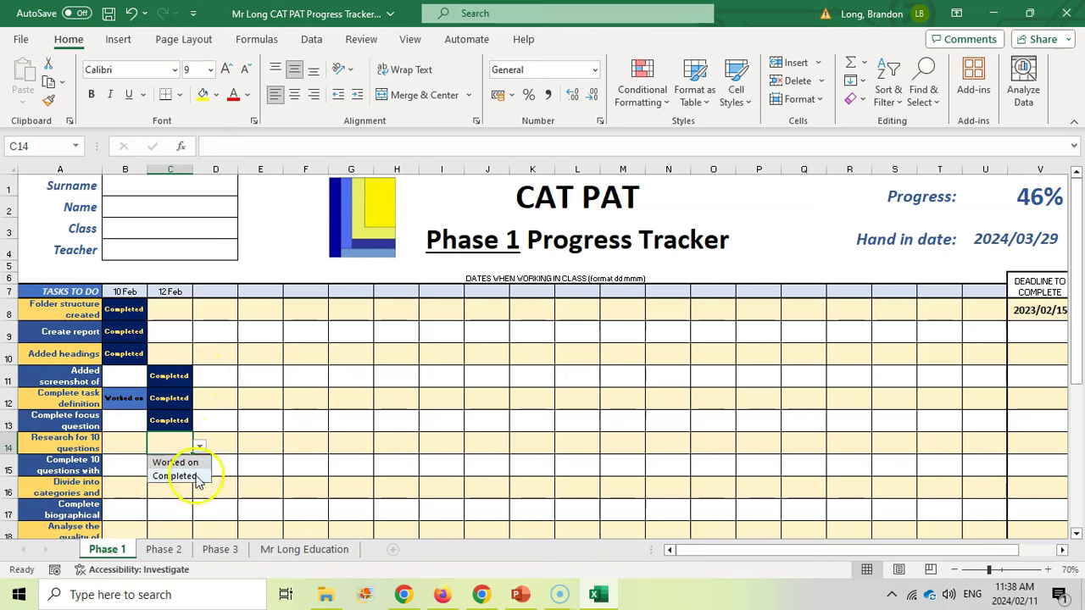
left_click(194, 464)
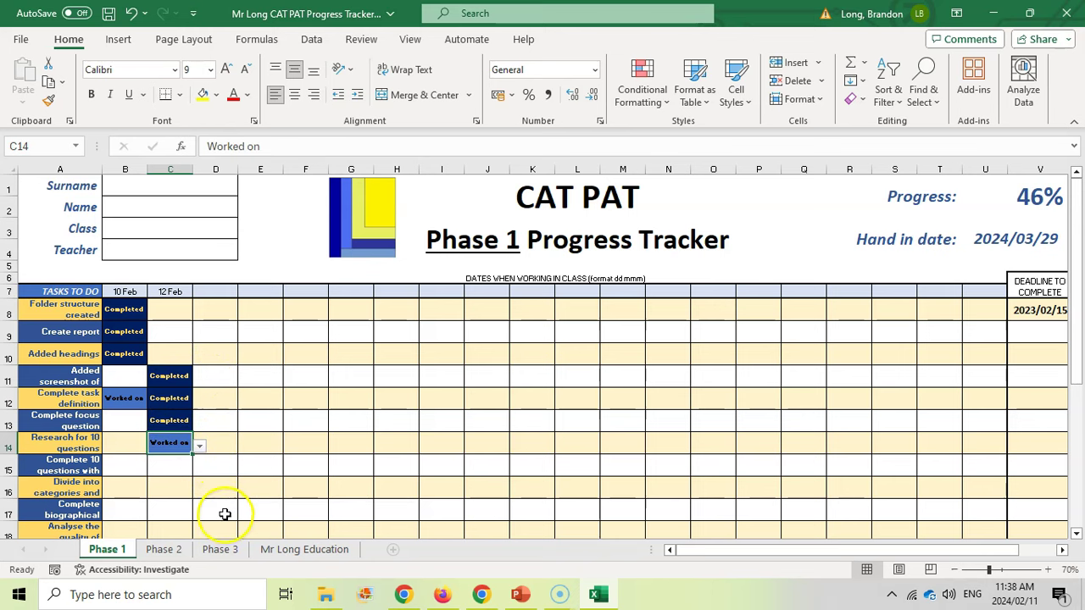
Step: Enter 13 Feb as the third class date and mark Research for 10 questions Worked on
left_click(221, 291)
type("13 Feb")
left_click(229, 442)
left_click(244, 447)
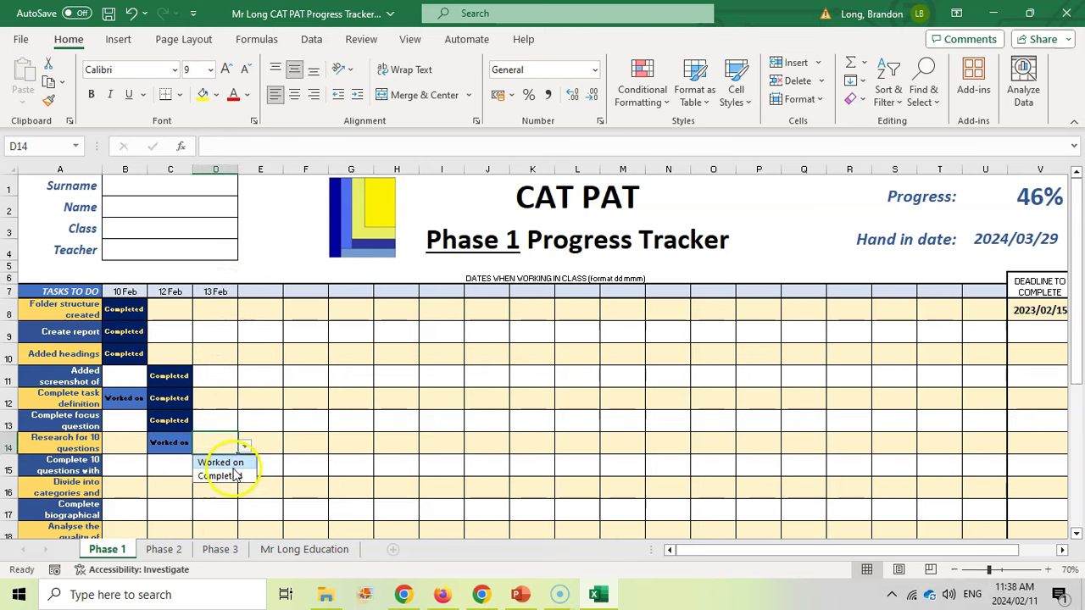
left_click(228, 462)
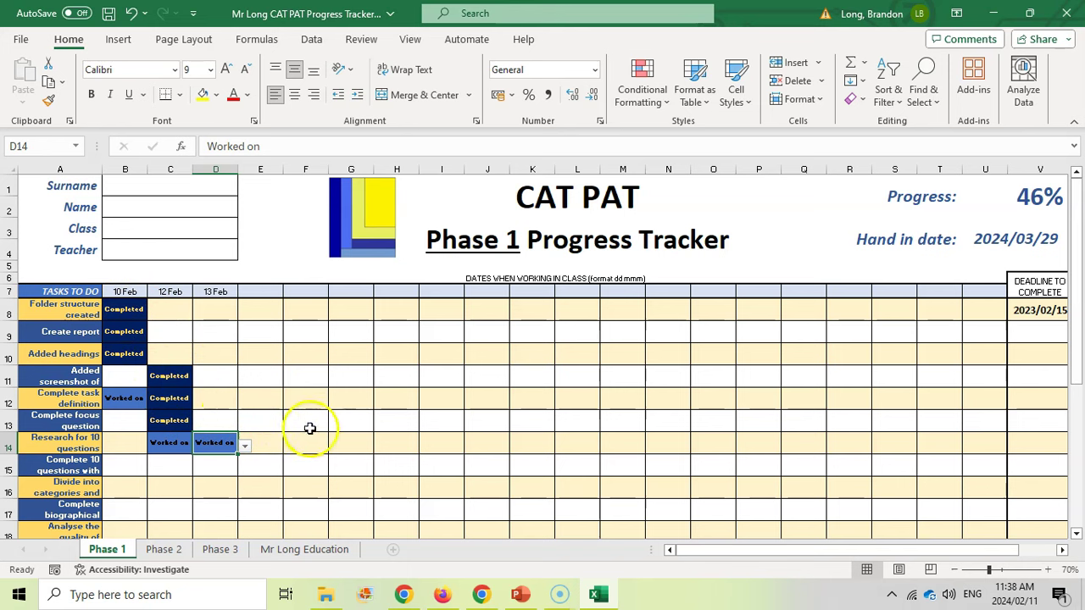
scroll(328, 452, "down", 2)
scroll(286, 397, "up", 1)
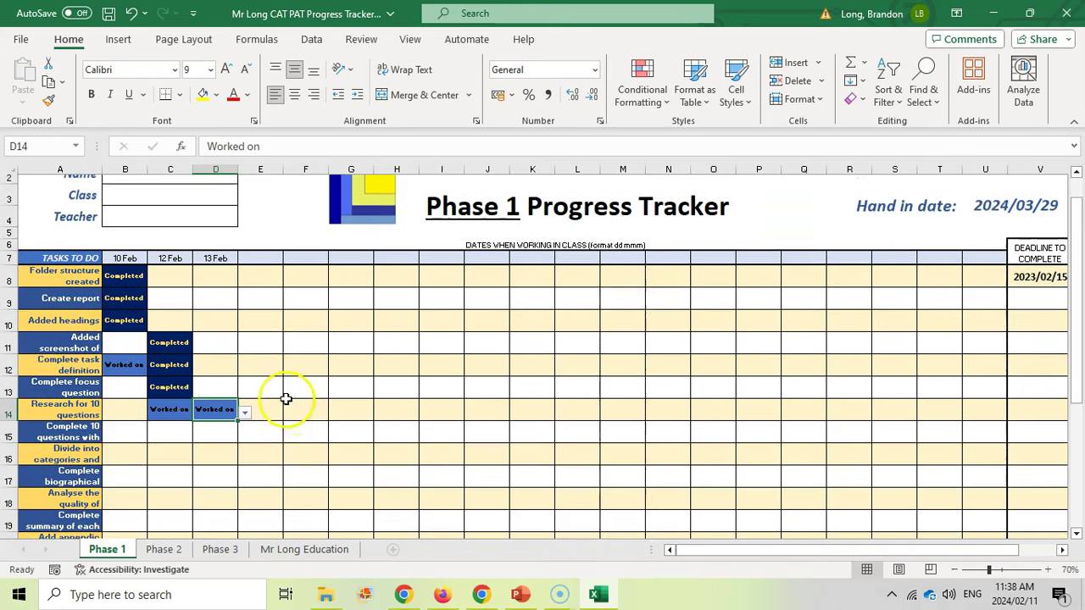
scroll(246, 377, "down", 1)
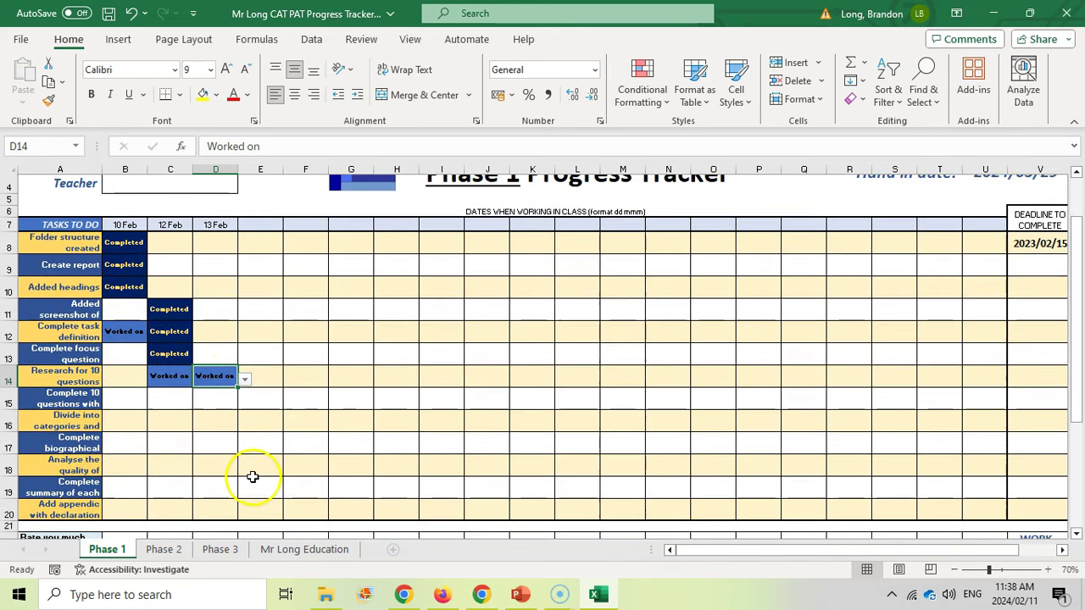
left_click(1035, 245)
left_click(1032, 288)
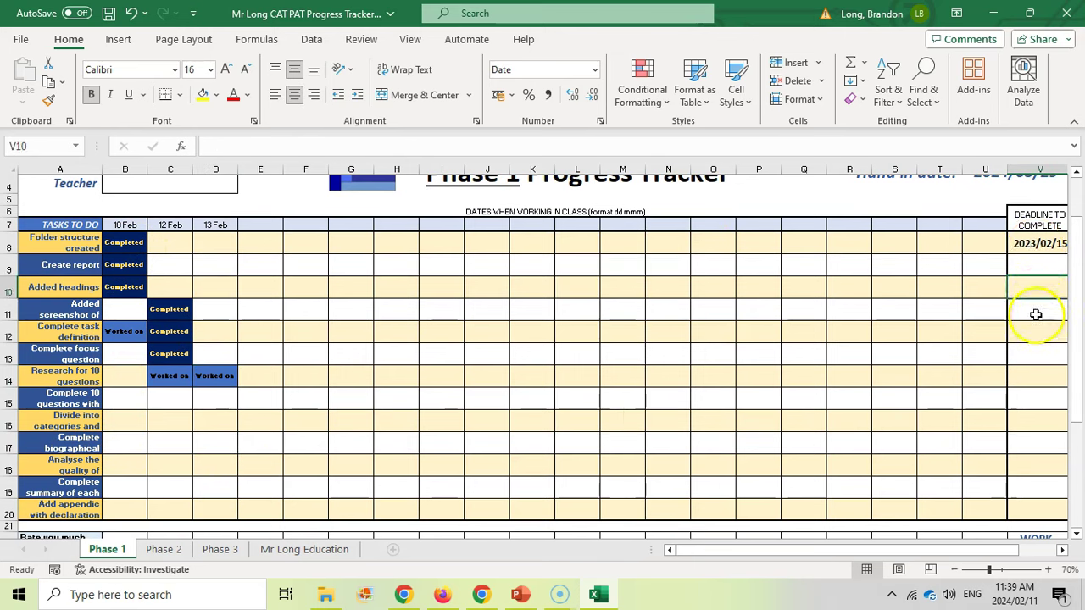
left_click(1035, 312)
left_click(1040, 351)
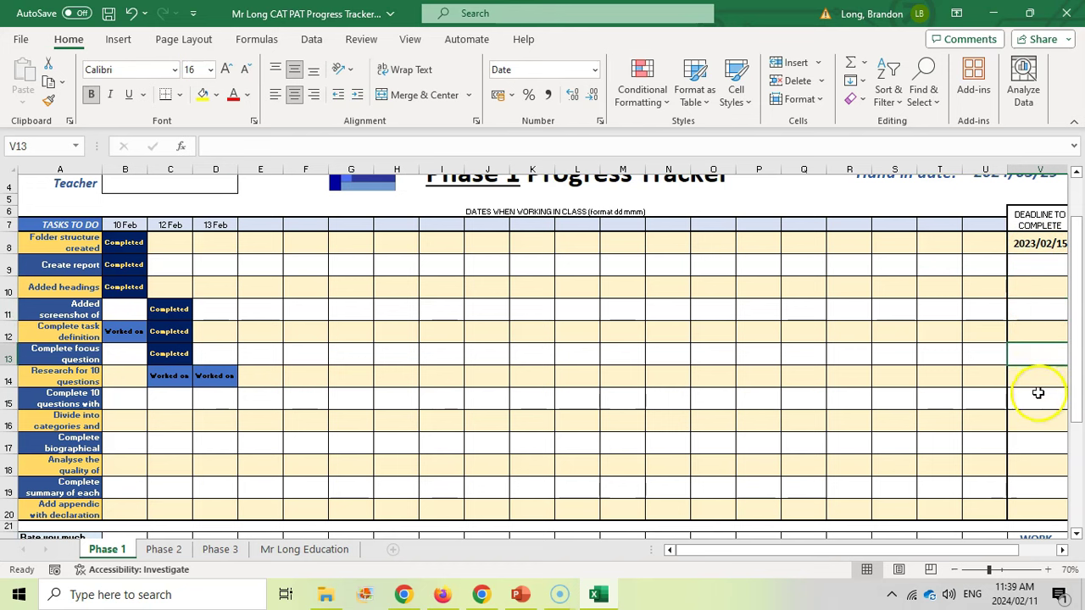
left_click(1038, 393)
scroll(390, 288, "down", 2)
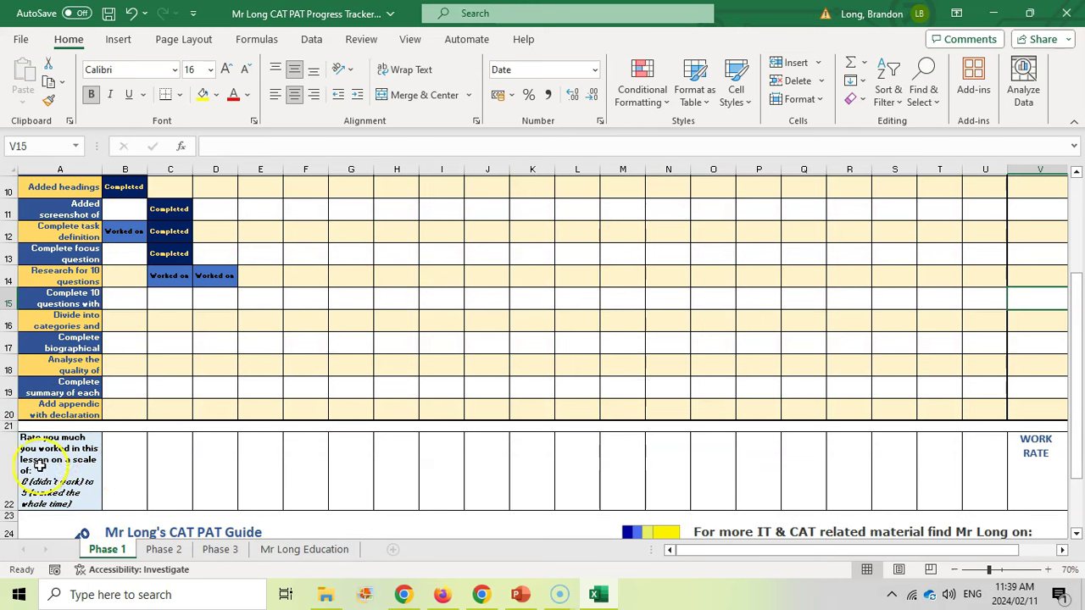
Step: Enter work-rate scores 5, 4 and 2 in B22:D22 for the three lessons, giving 73%
left_click(131, 468)
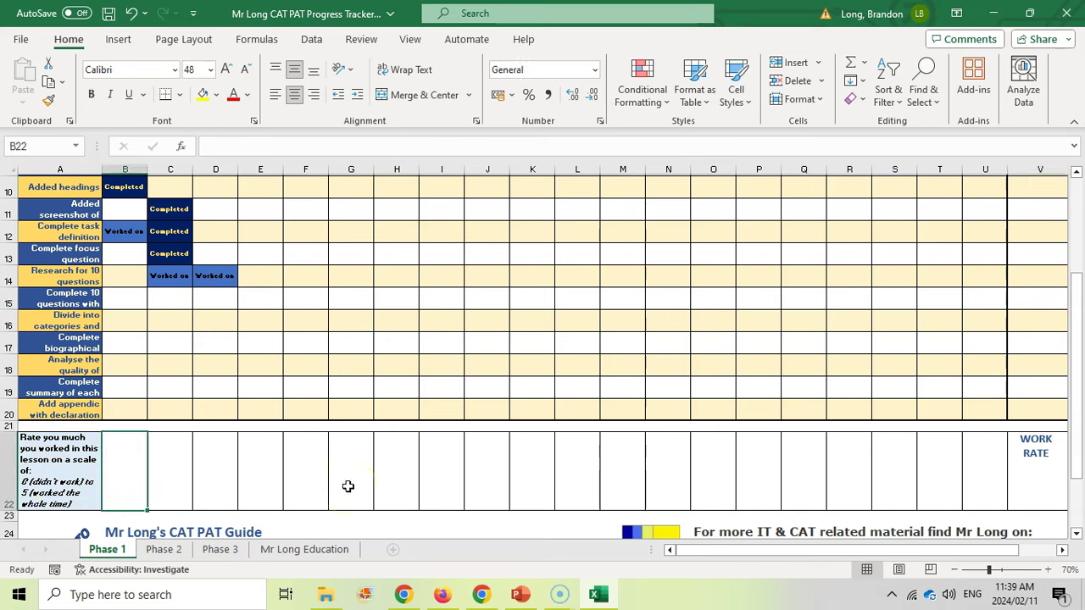
type("5")
left_click(174, 478)
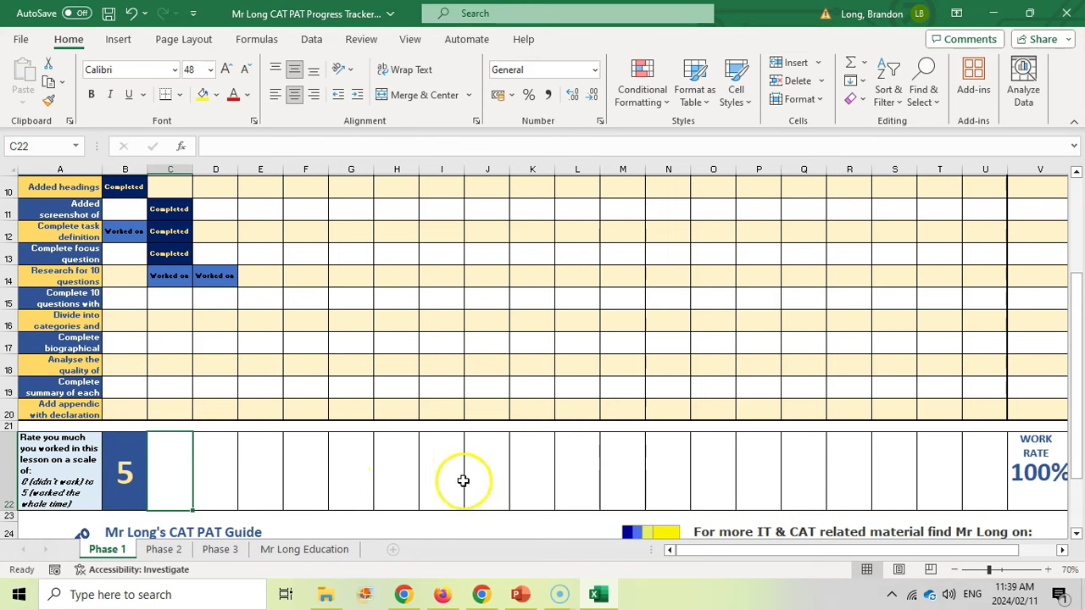
type("4")
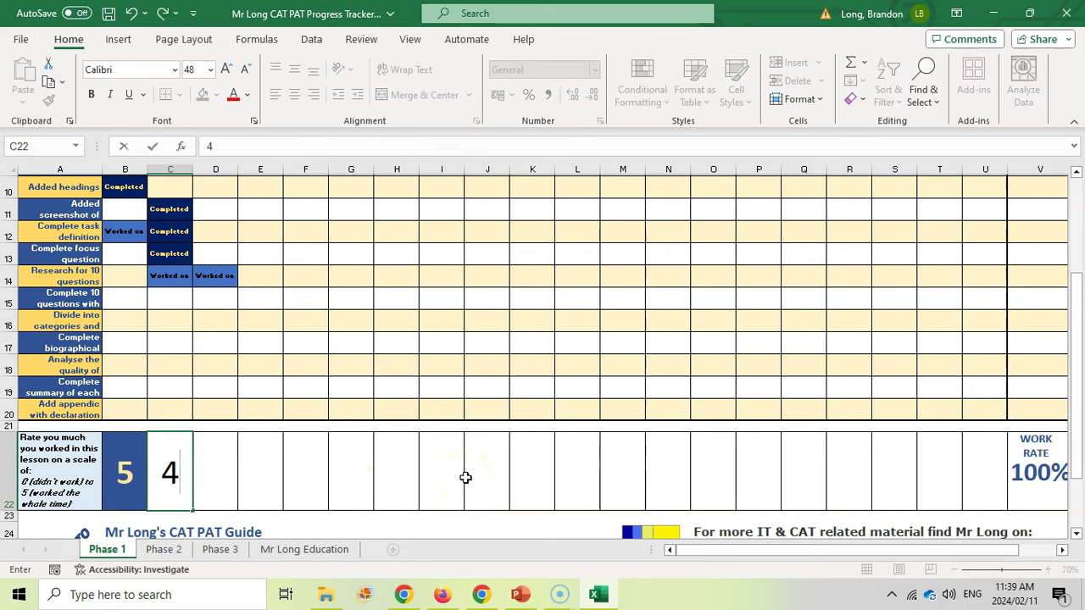
key("Tab")
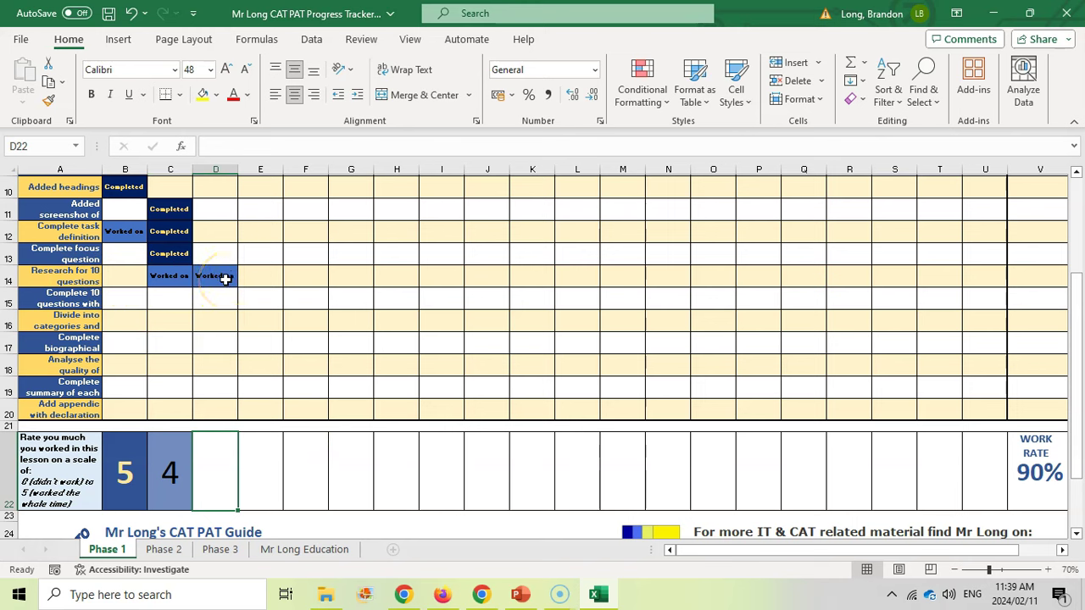
type("2")
key("Tab")
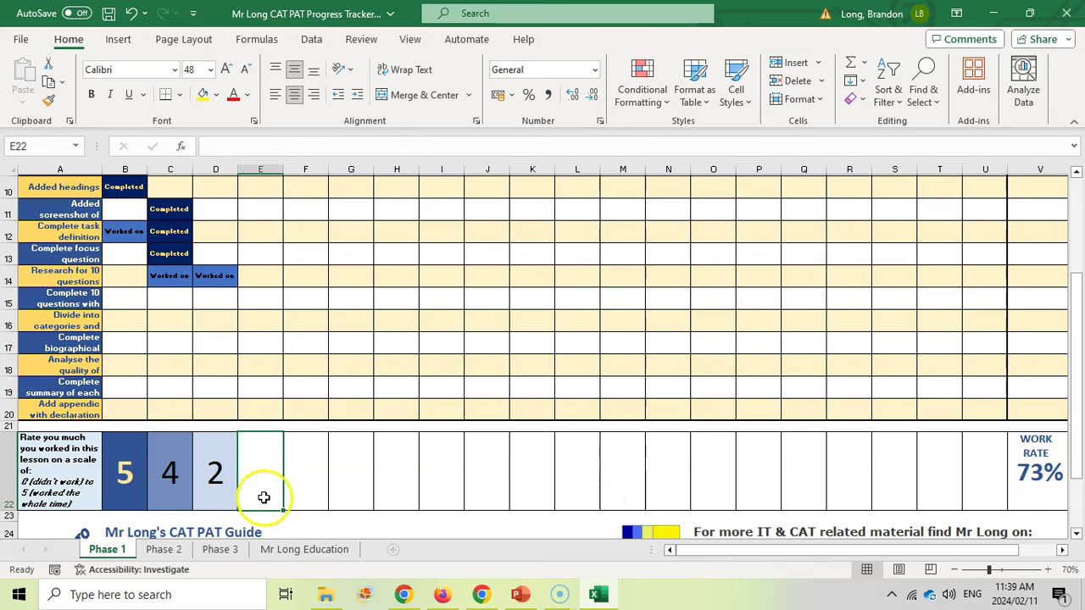
left_click(122, 473)
left_click(169, 473)
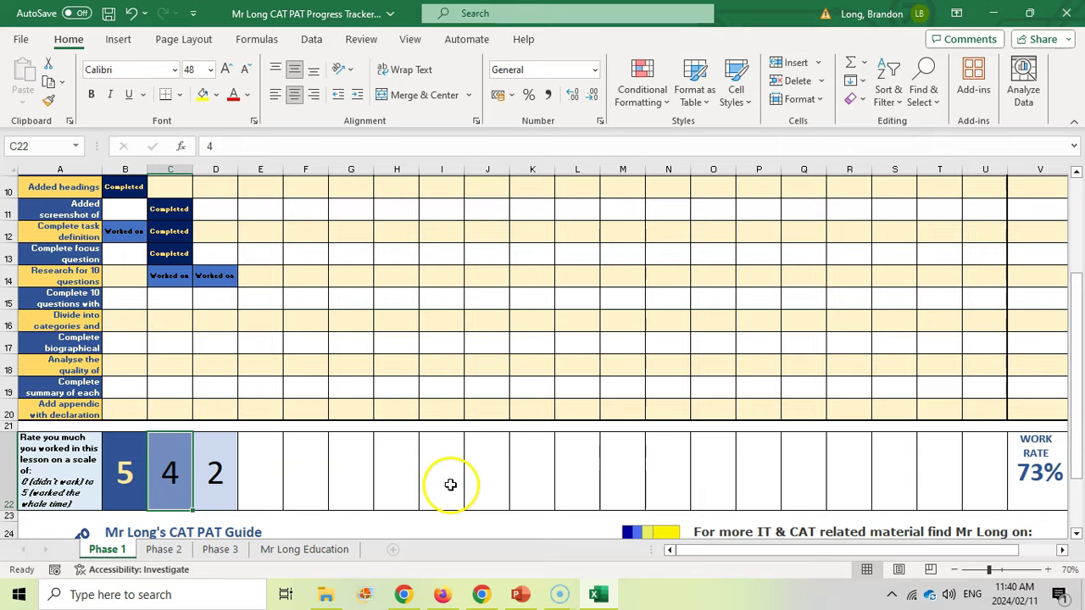
Step: Set E14 'Research for 10 questions' to Completed, raising Phase 1 progress to 54%
scroll(450, 485, "up", 2)
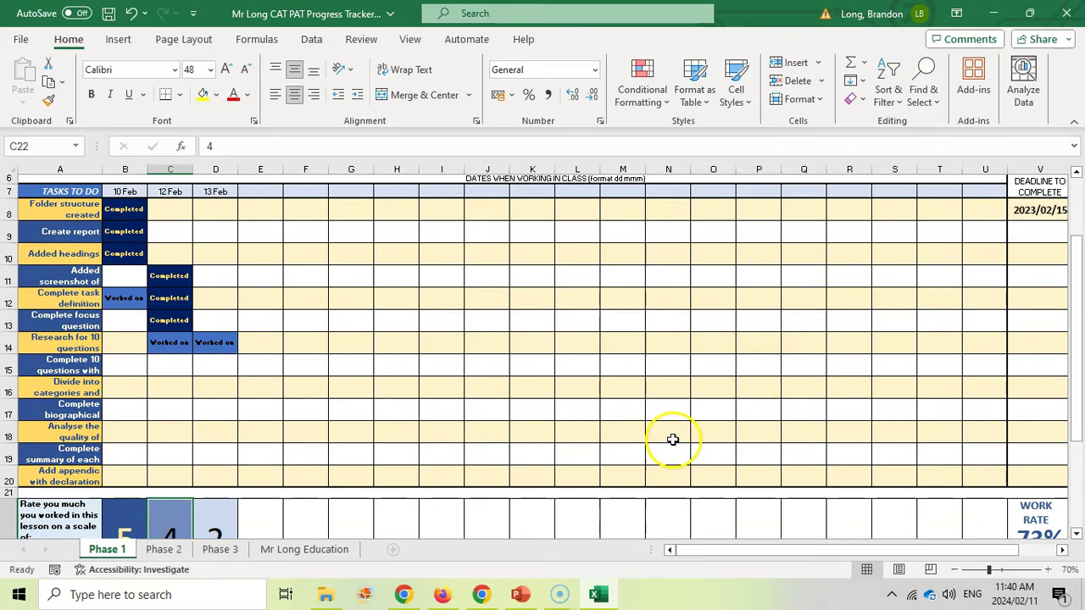
scroll(672, 439, "down", 3)
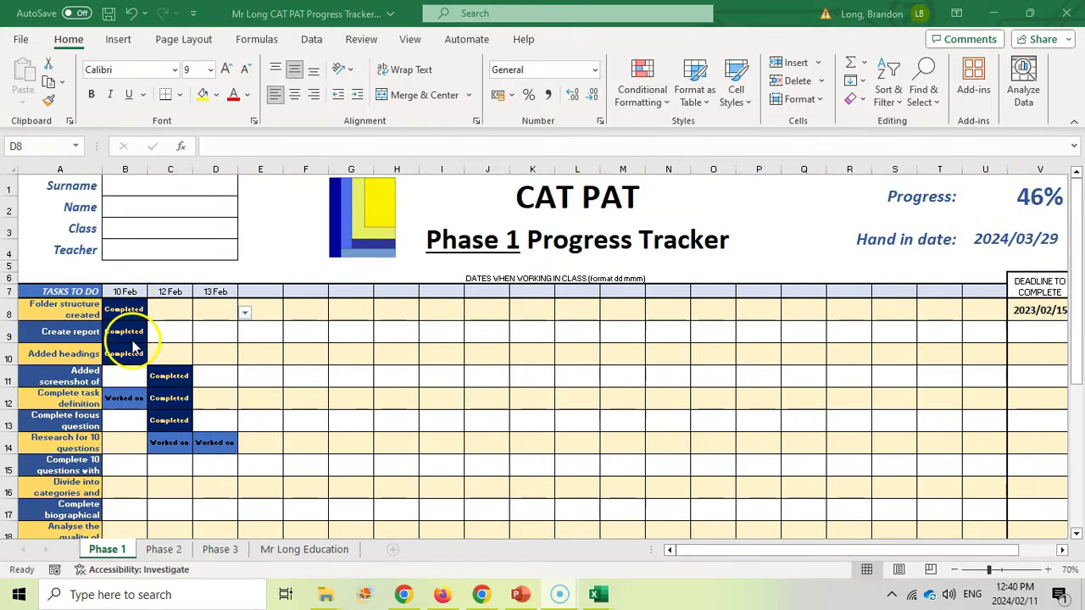
left_click(258, 441)
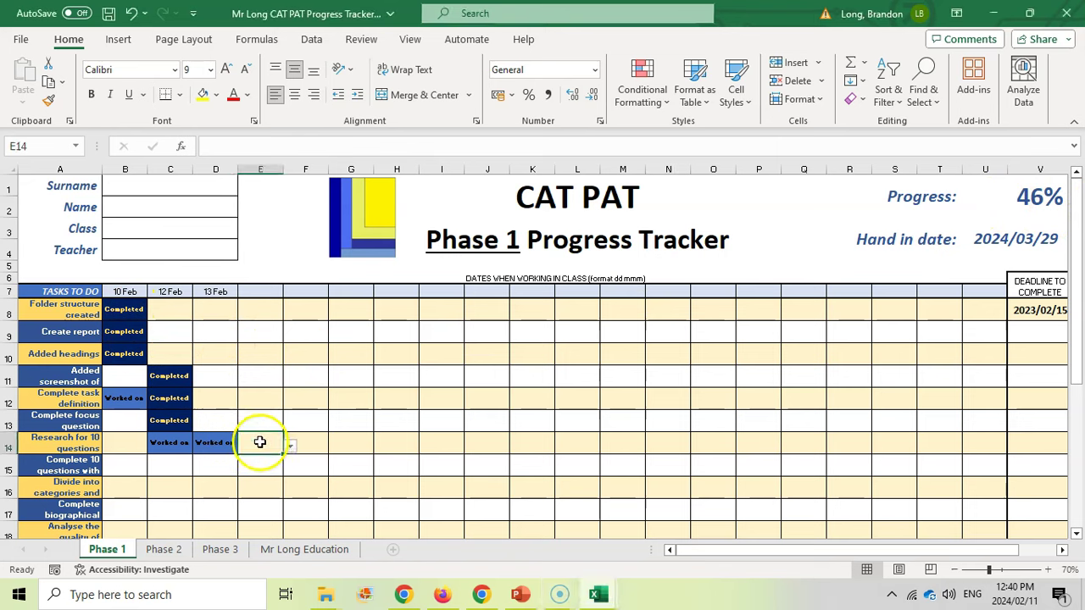
left_click(290, 446)
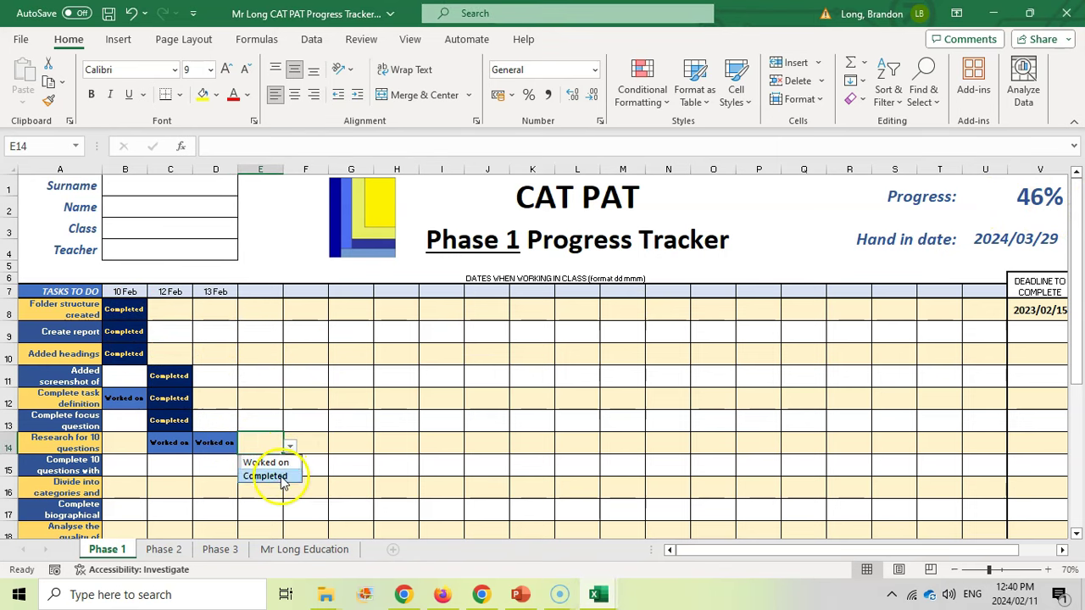
left_click(283, 478)
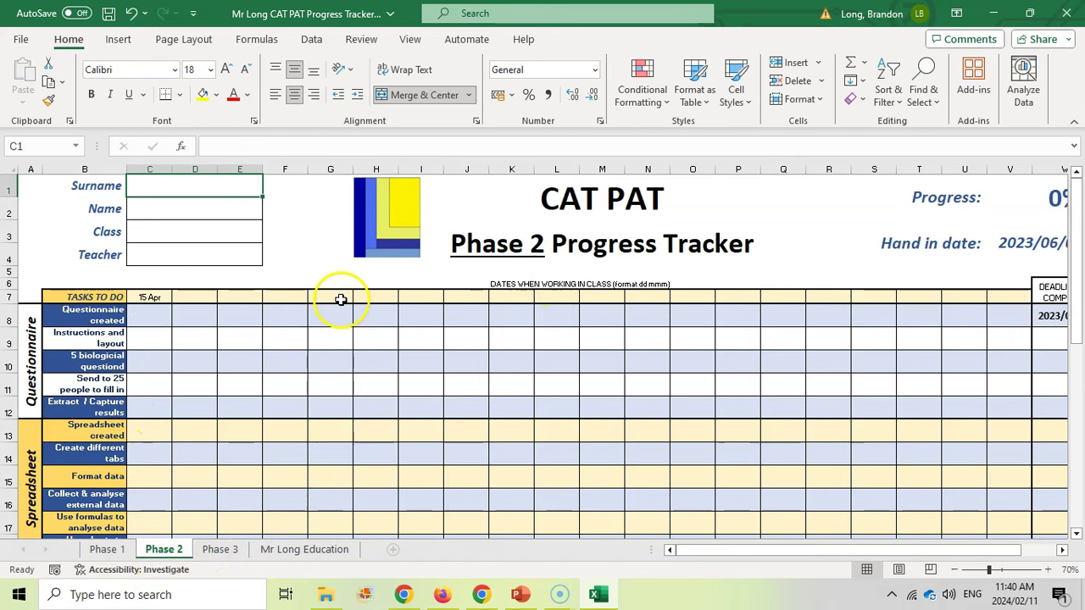
Step: Set Questionnaire created to Worked on under 15 Apr (C8) and Completed in D8
scroll(77, 305, "down", 3)
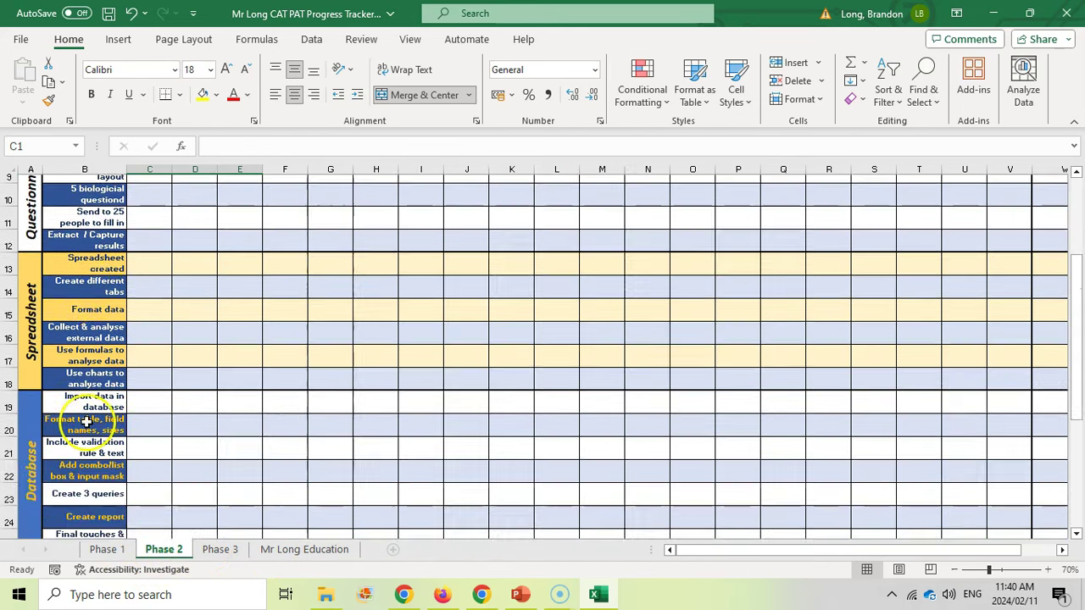
scroll(174, 440, "up", 3)
left_click(150, 281)
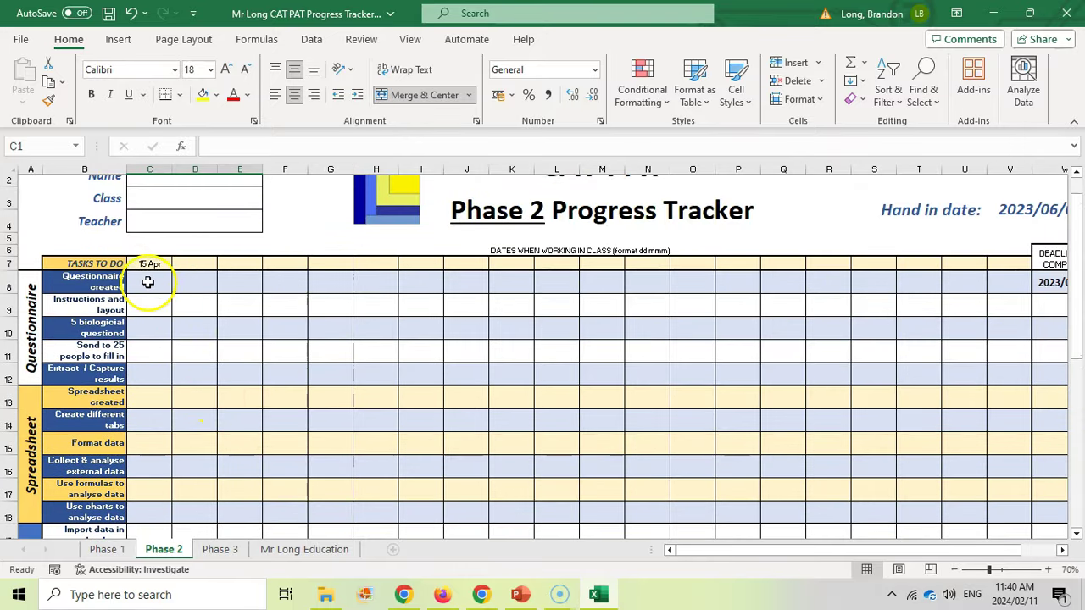
left_click(178, 287)
left_click(172, 303)
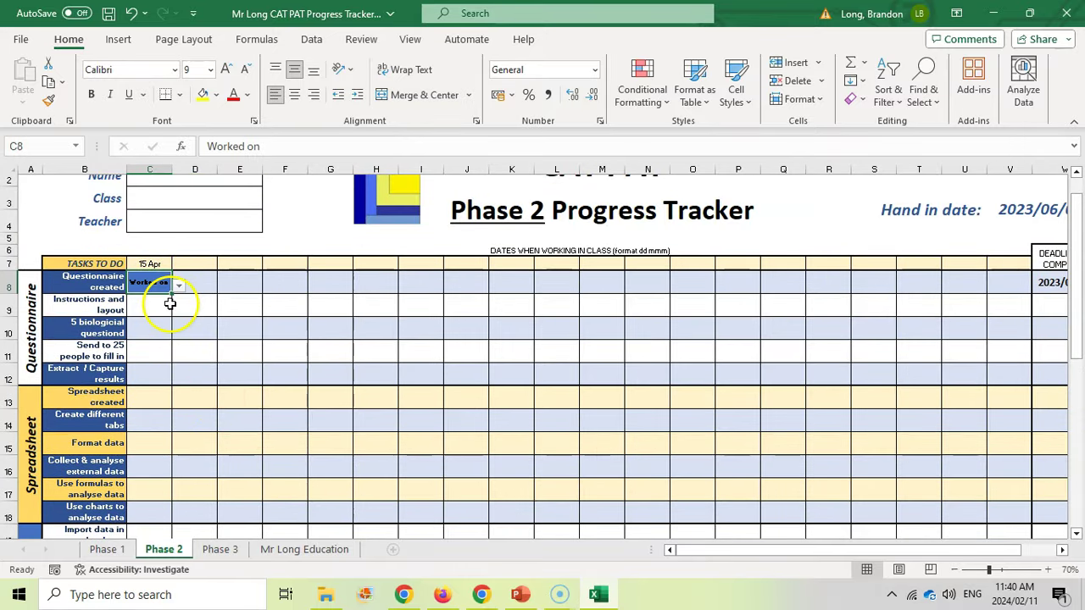
left_click(203, 282)
left_click(223, 287)
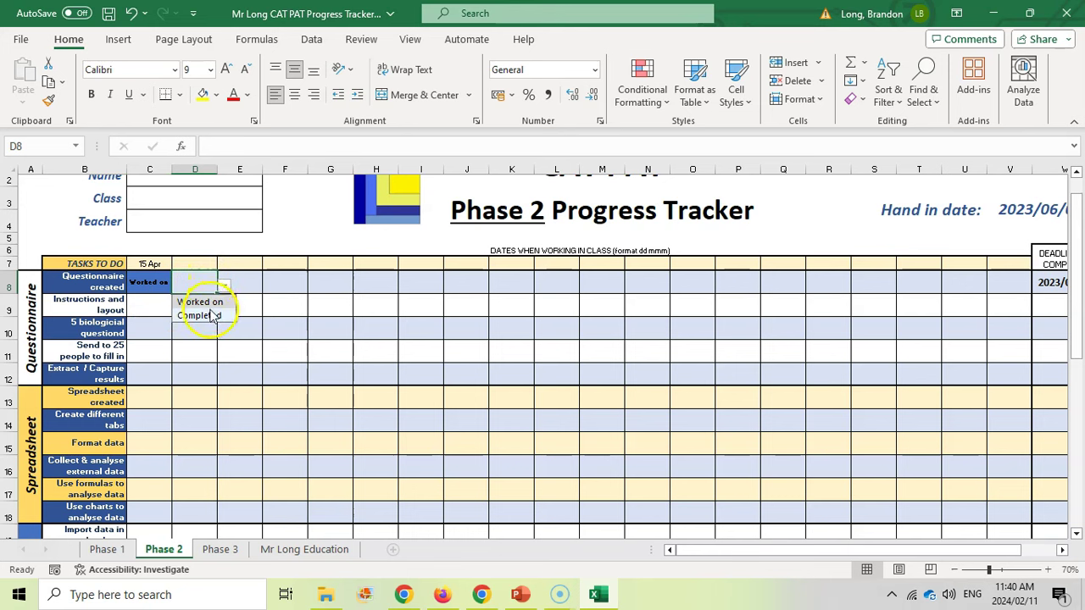
left_click(208, 315)
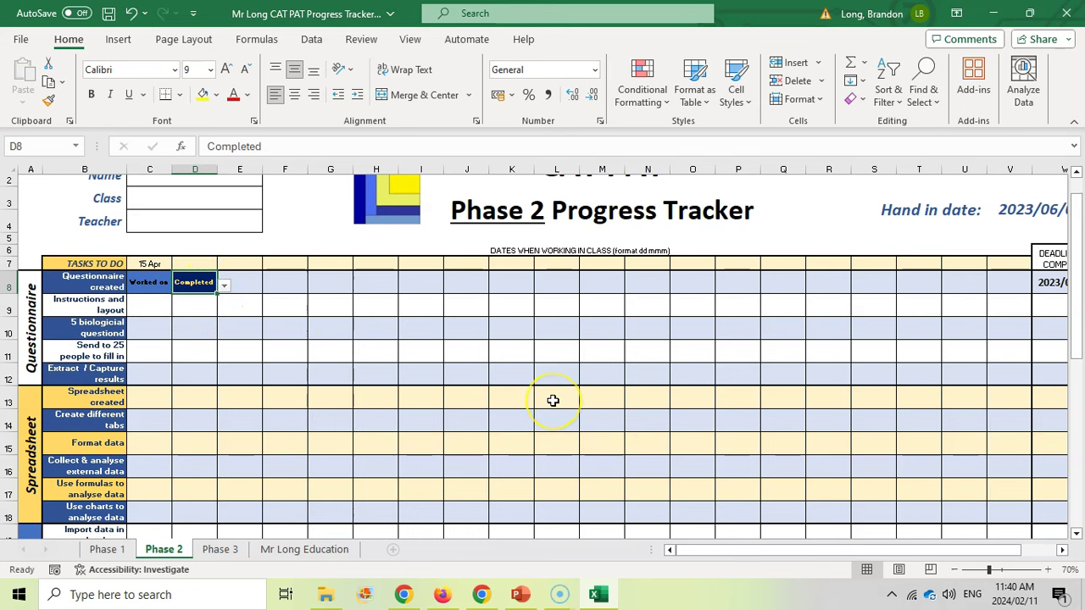
scroll(430, 396, "down", 5)
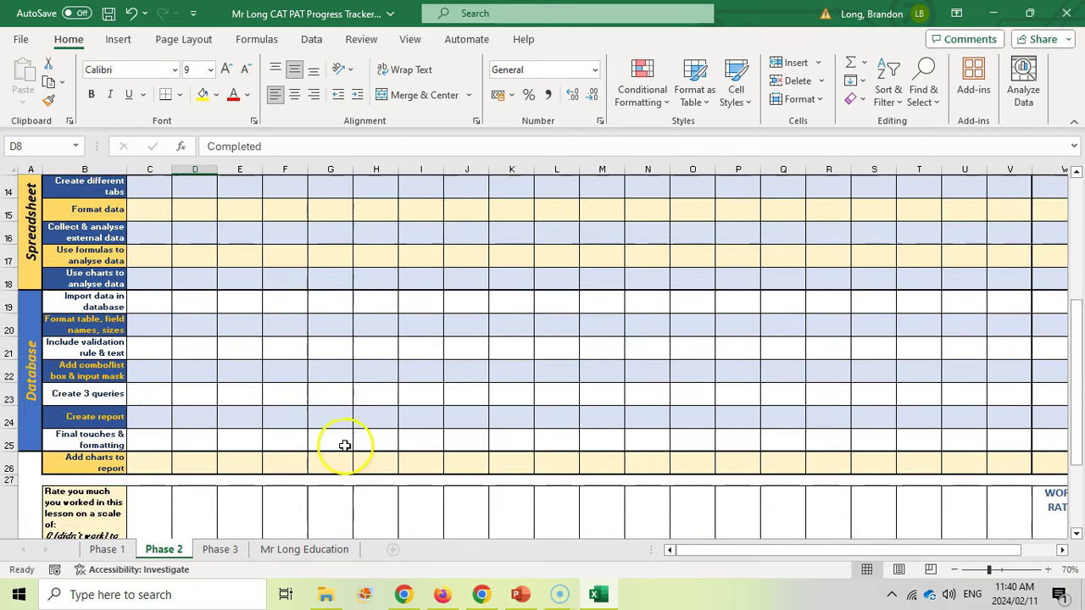
Step: View the Phase 3 and Mr Long Education sheets, then follow the Printable version link to the tracker PDF
scroll(614, 442, "up", 4)
key("ctrl+Page_Down")
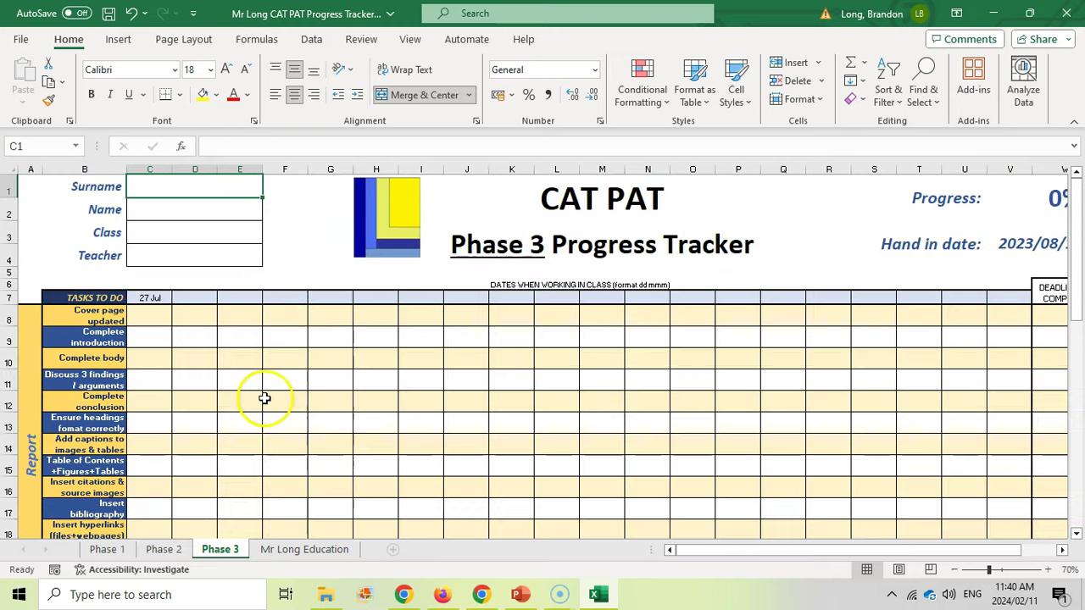
scroll(85, 356, "down", 4)
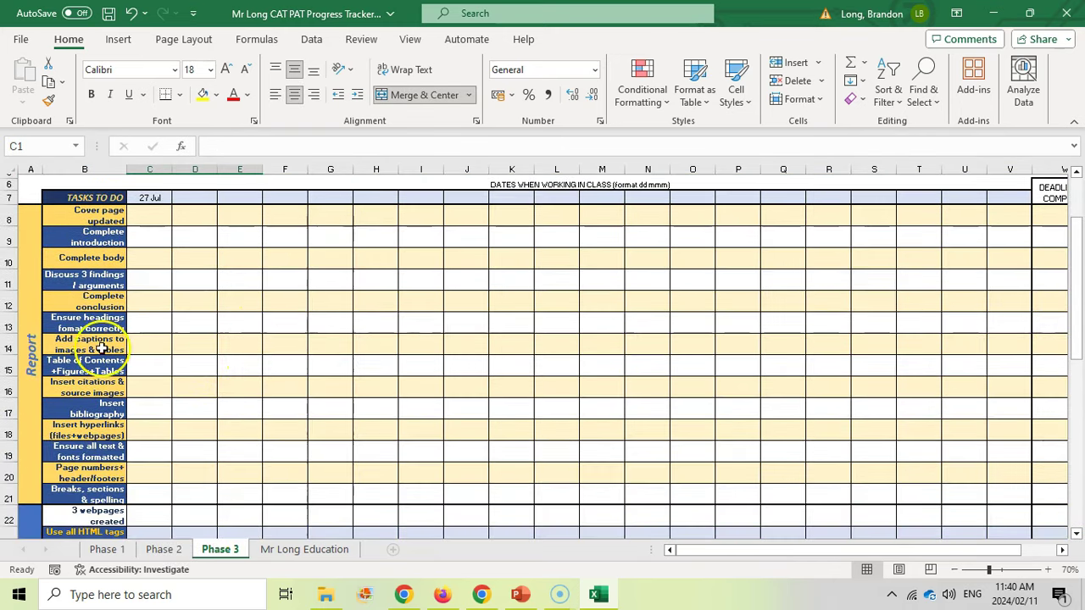
key("ctrl+Page_Down")
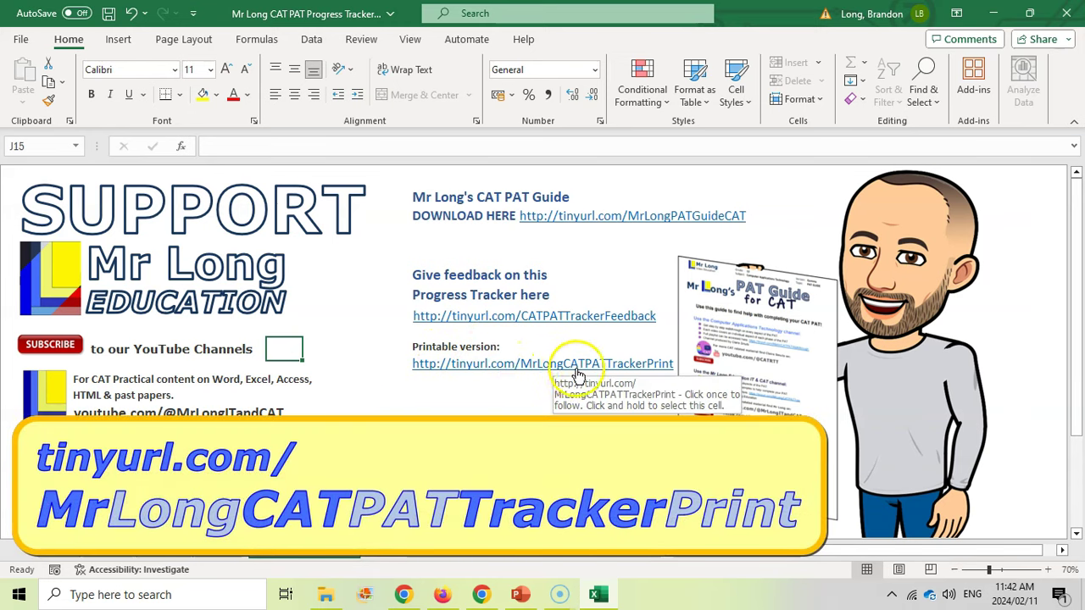
left_click(652, 362)
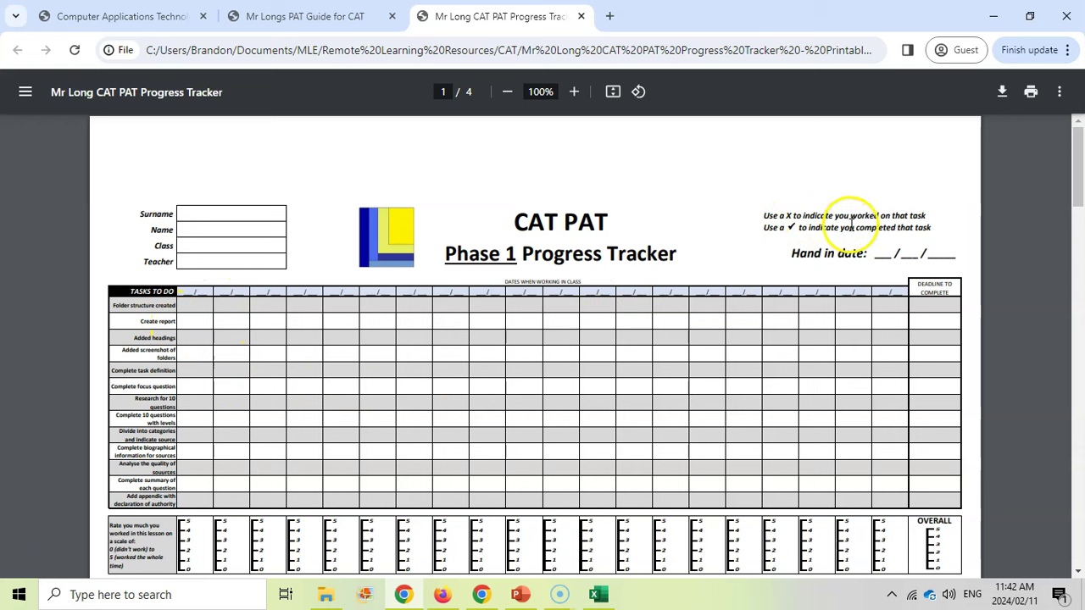
Step: Scroll through the blank Phase 1, 2 and 3 printable tracker pages and back up toward page 1
scroll(180, 458, "down", 1)
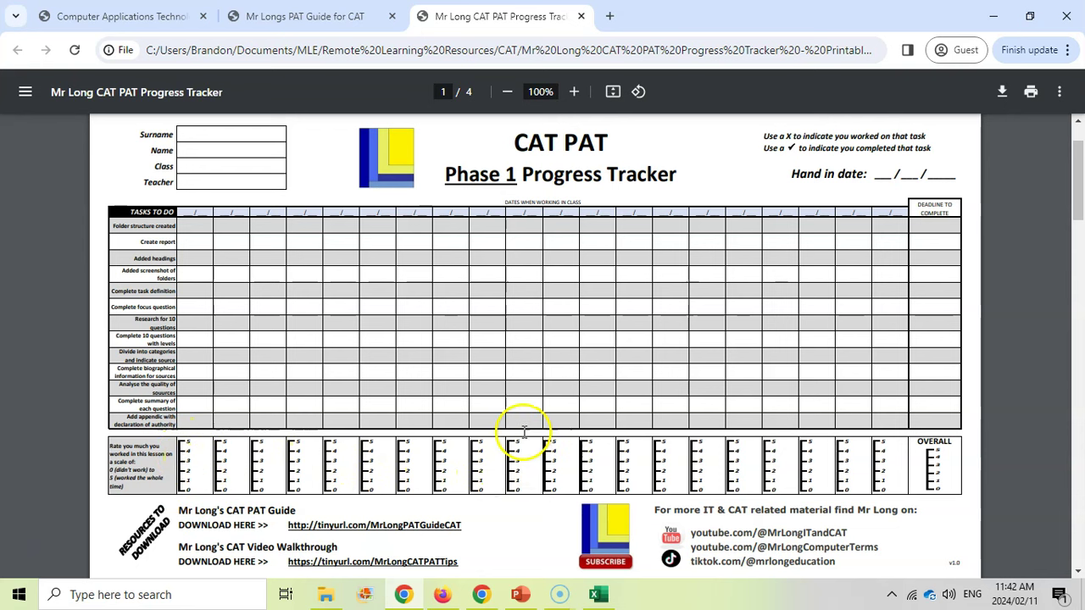
scroll(516, 312, "down", 4)
scroll(516, 316, "down", 12)
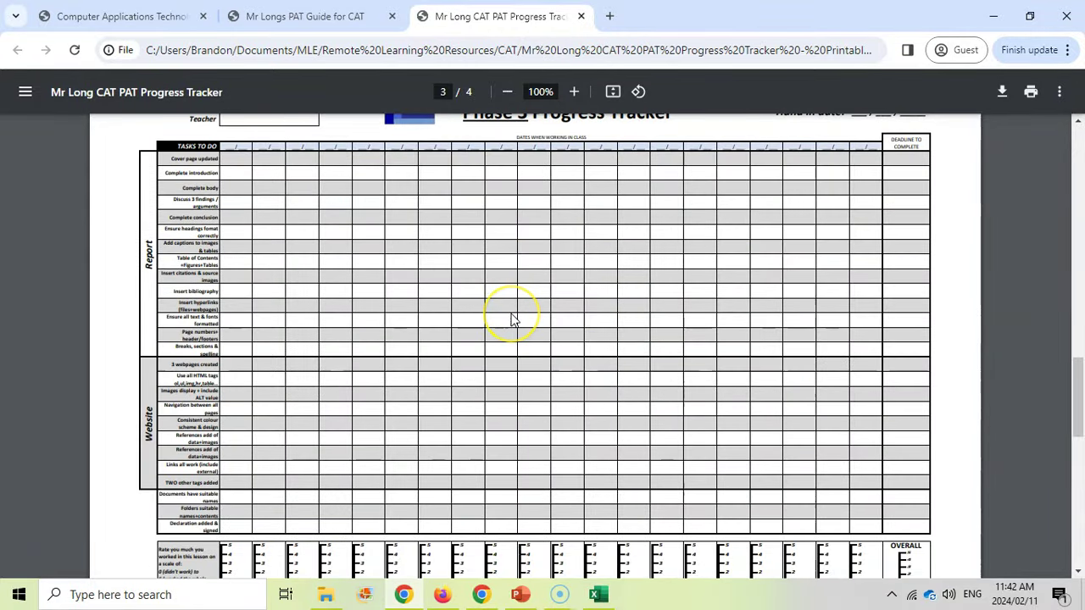
scroll(511, 320, "up", 15)
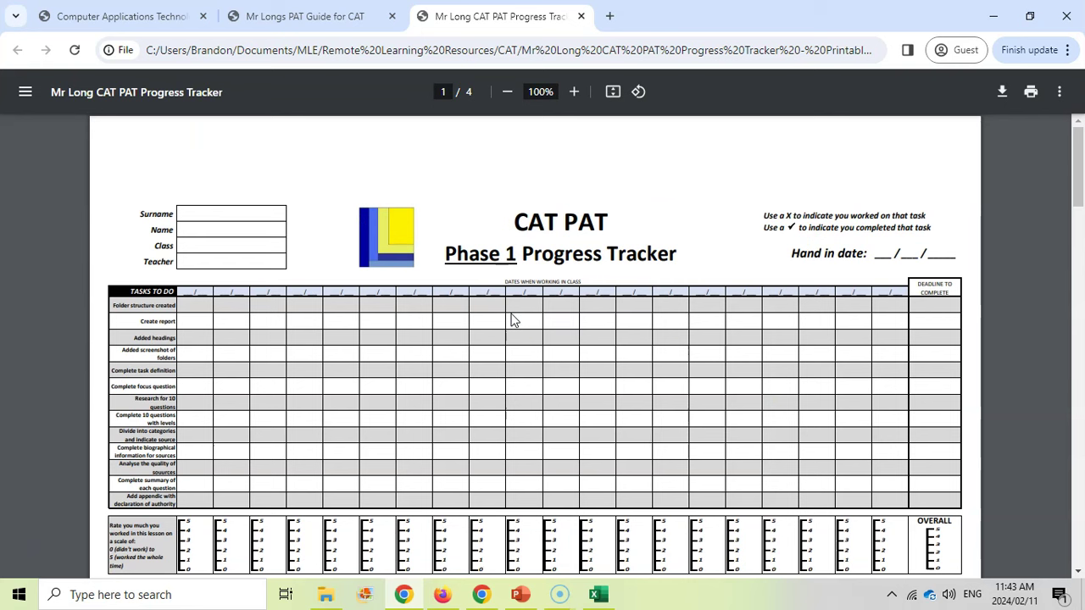
left_click(305, 16)
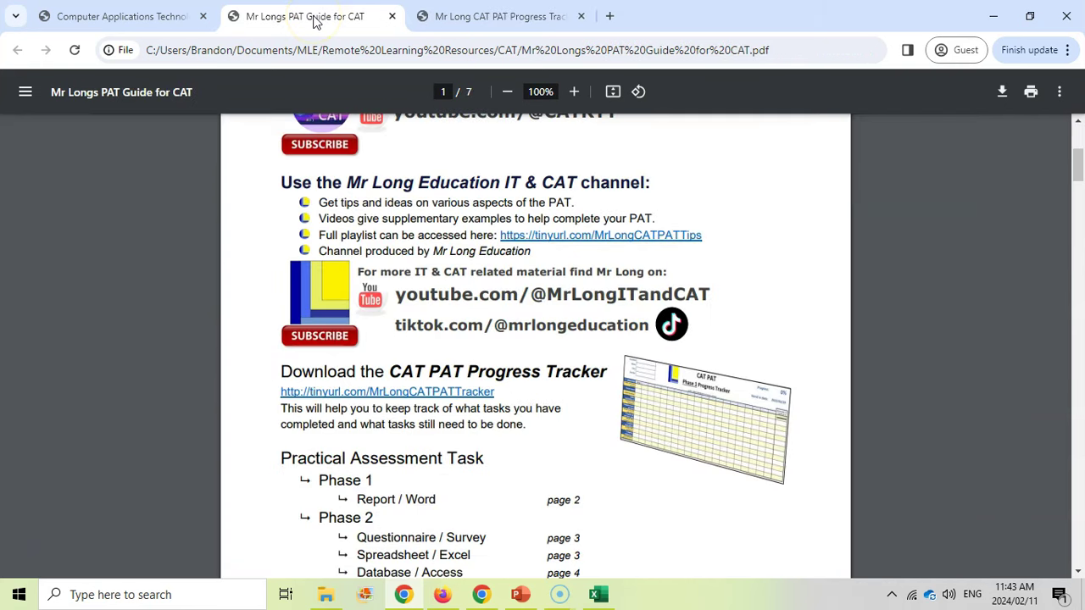
scroll(562, 181, "up", 4)
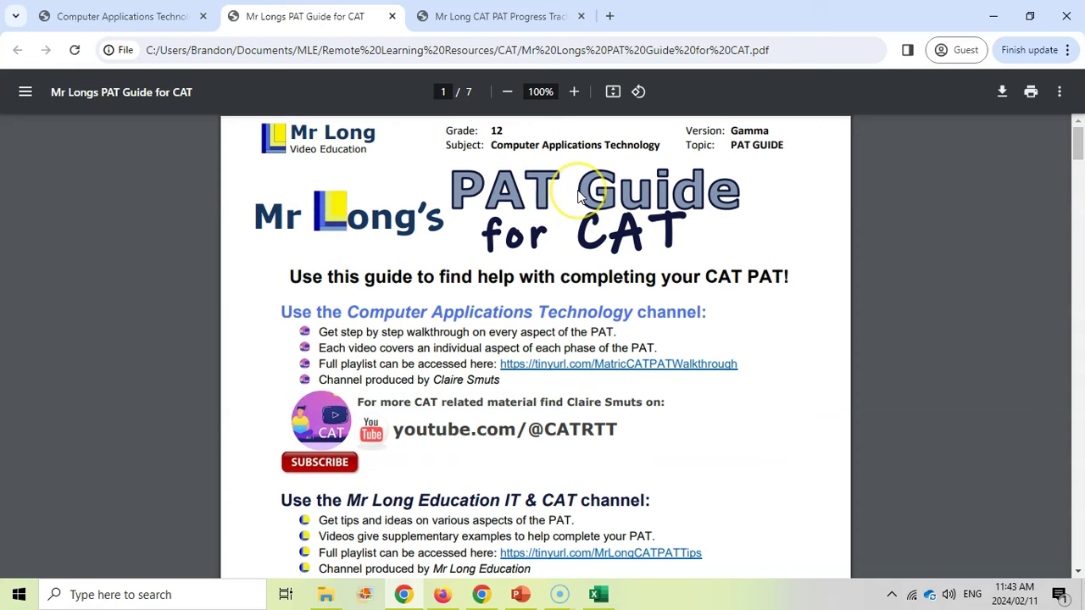